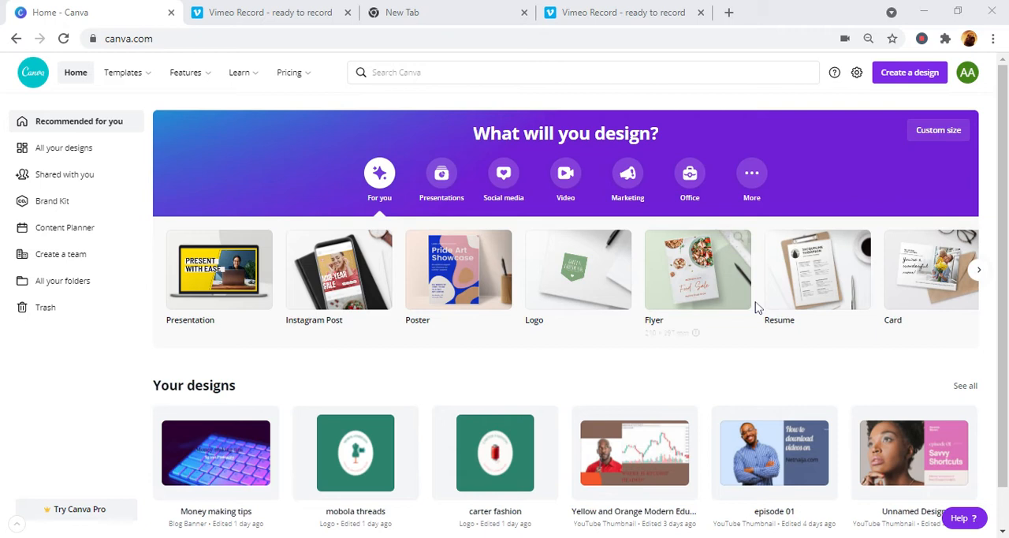
- Open canva.com/signup in the blank browser tab and choose to sign up with email
{"action": "left_click", "coordinate": [455, 26]}
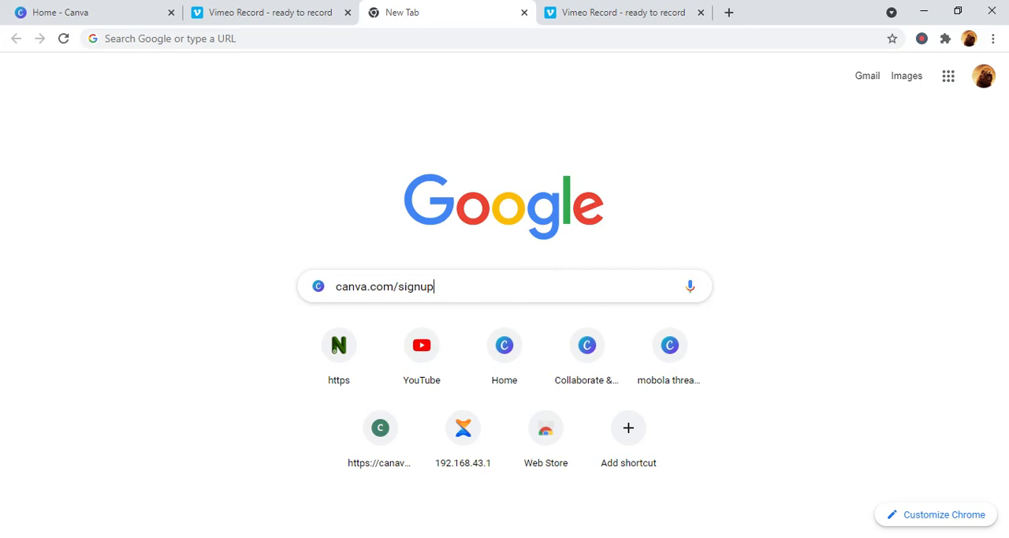
{"action": "key", "text": "Return"}
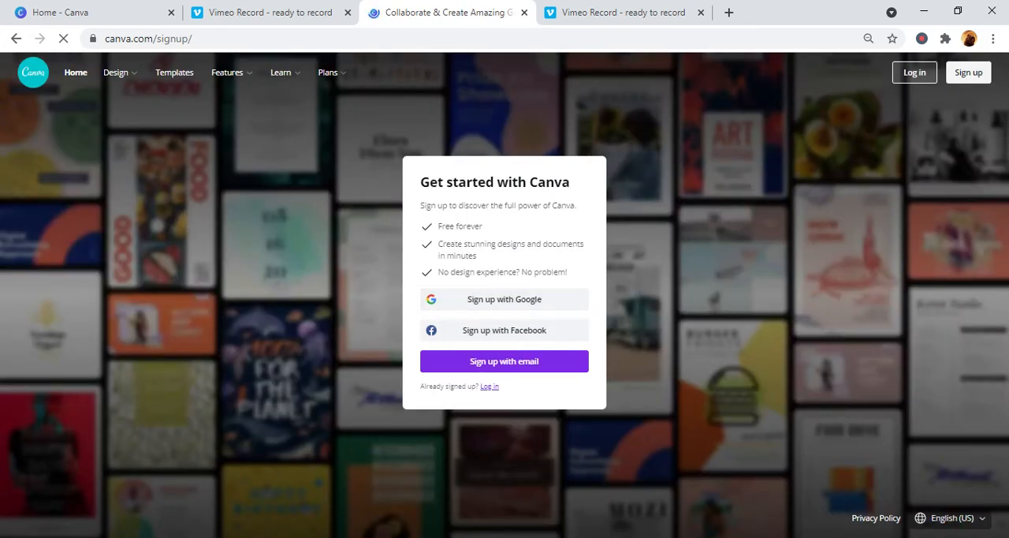
{"action": "left_click", "coordinate": [541, 363]}
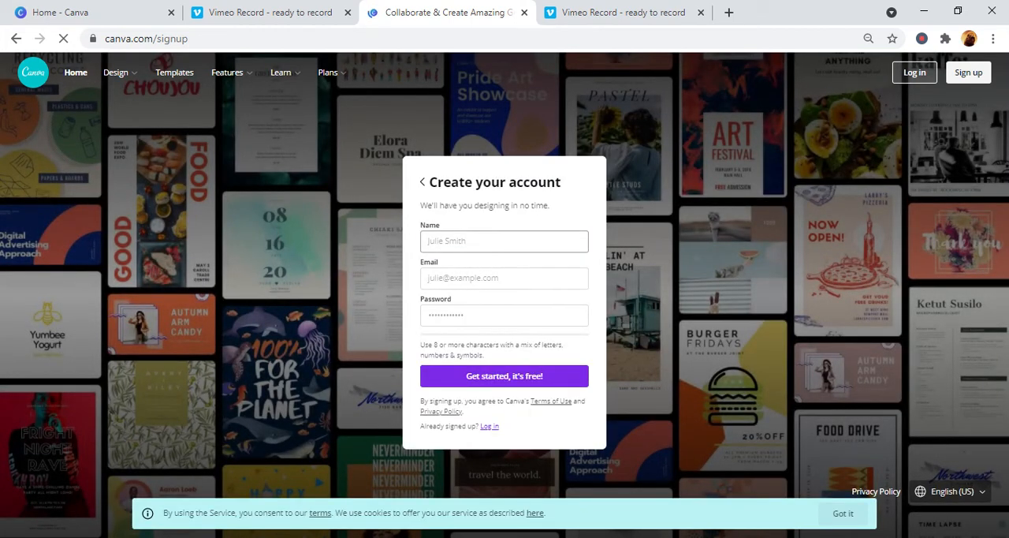
- Fill in the account holder's name, email and account password, and submit the sign-up form
{"action": "left_click", "coordinate": [422, 296]}
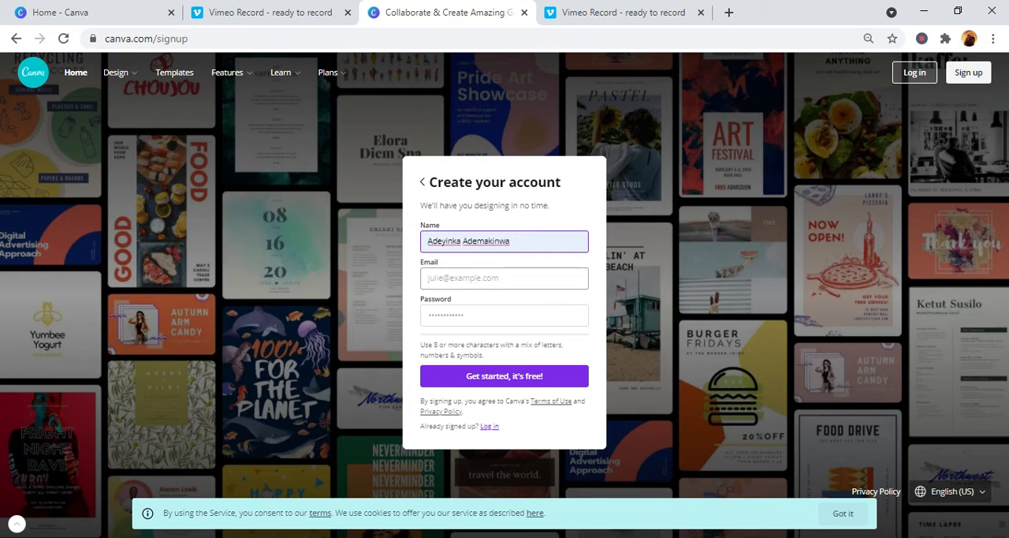
{"action": "left_click", "coordinate": [491, 278]}
{"action": "left_click", "coordinate": [490, 333]}
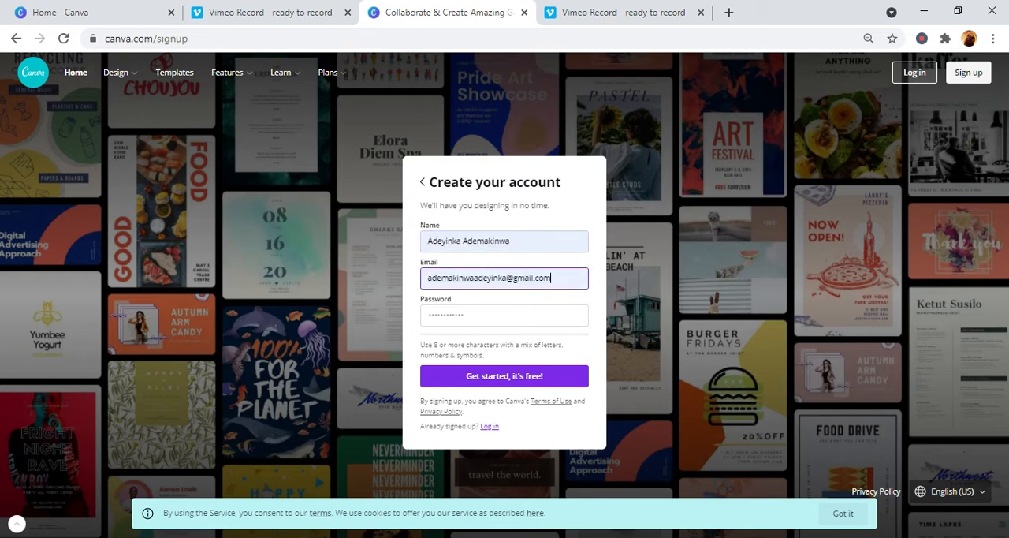
{"action": "left_click", "coordinate": [489, 315]}
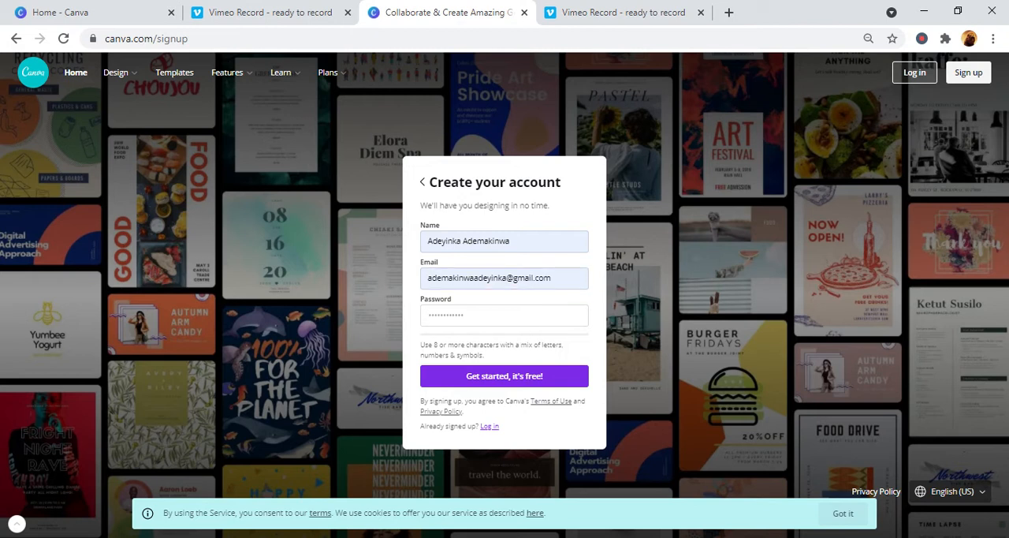
{"action": "type", "text": "•"}
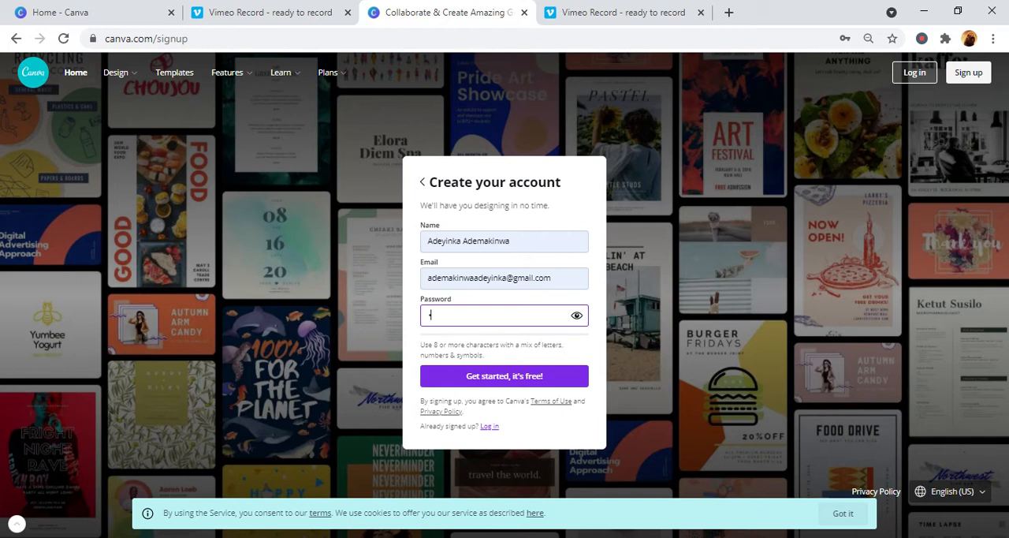
{"action": "type", "text": "••••••••"}
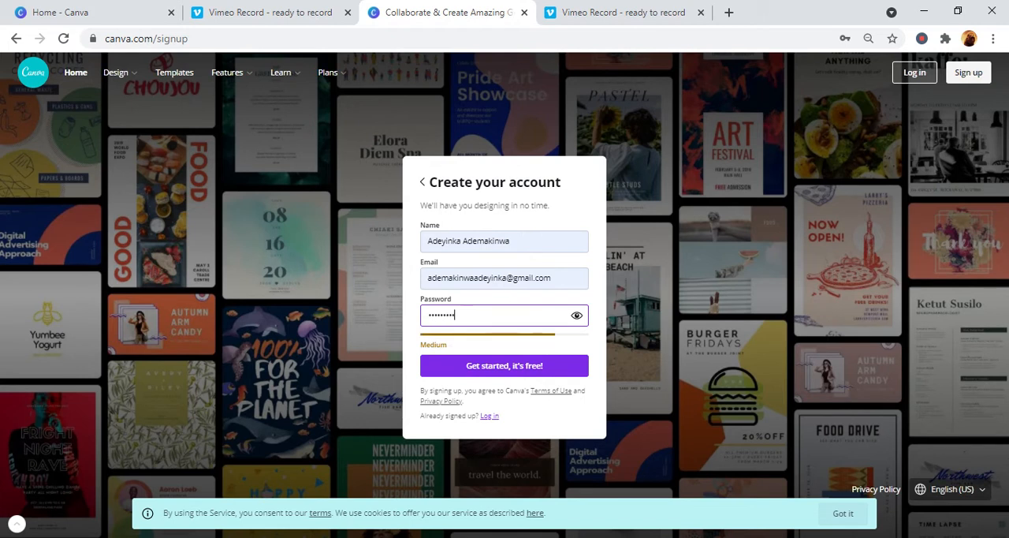
{"action": "left_click", "coordinate": [515, 366]}
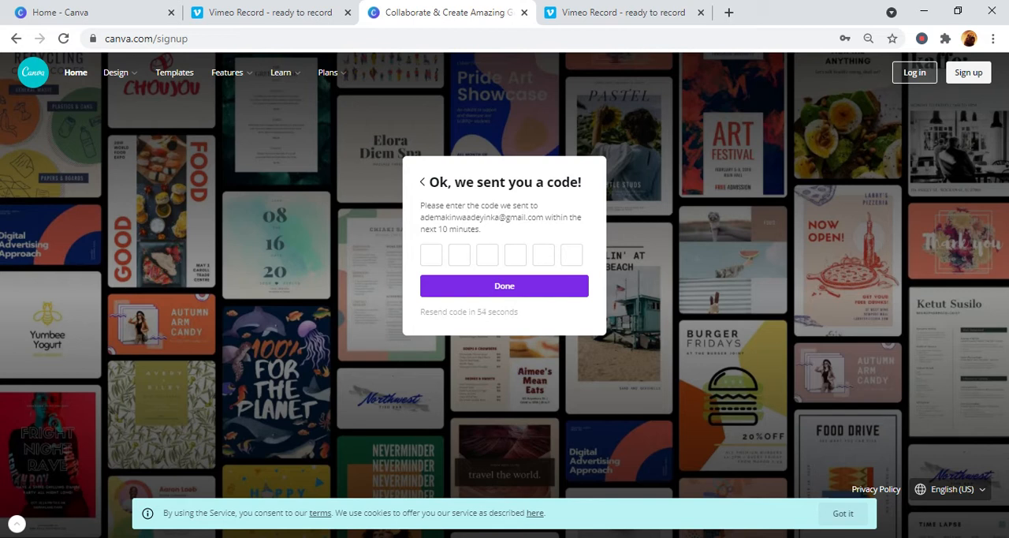
- Return to the open Canva home page and view the Social media and Marketing design types
{"action": "left_click", "coordinate": [483, 263]}
{"action": "left_click", "coordinate": [102, 11]}
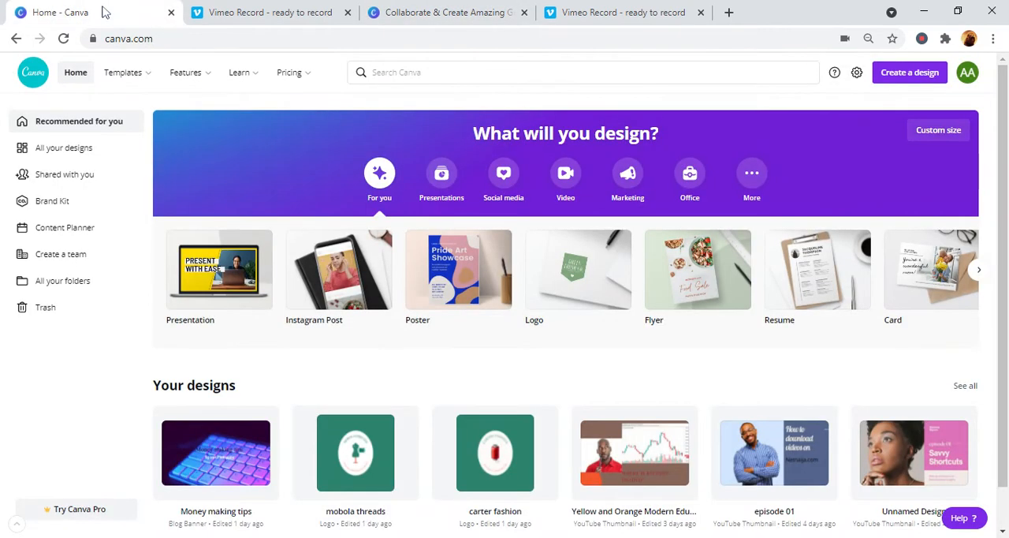
{"action": "mouse_move", "coordinate": [185, 71]}
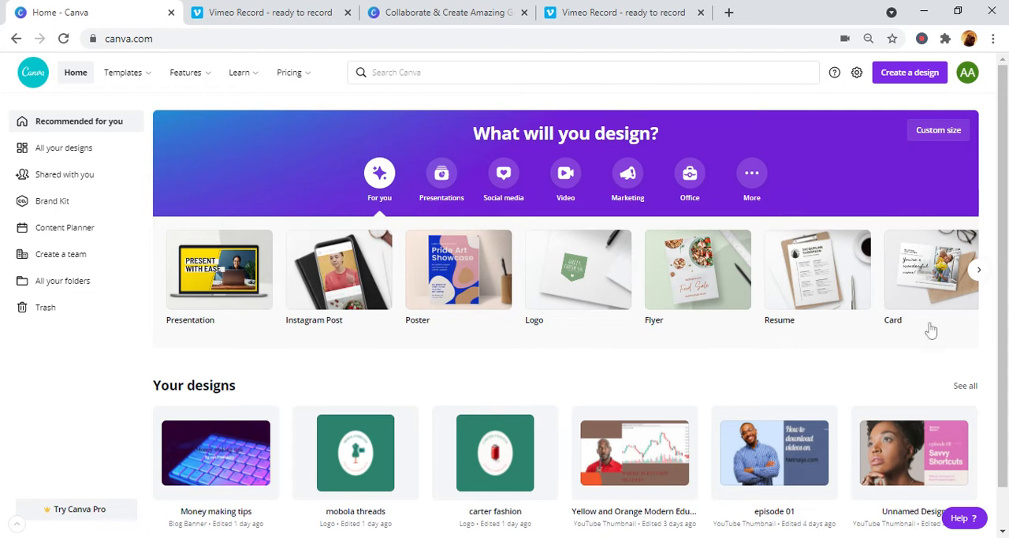
{"action": "left_click", "coordinate": [501, 197]}
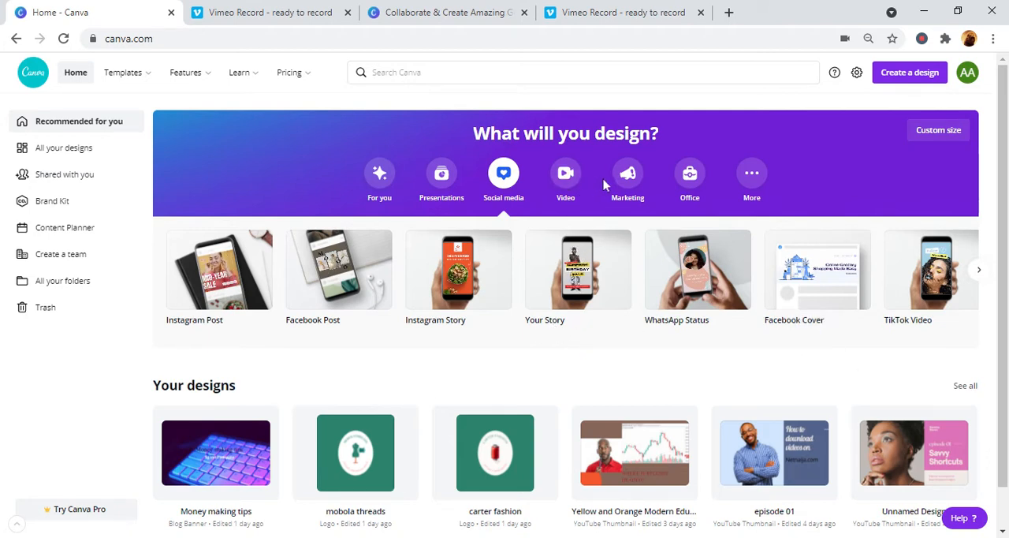
{"action": "left_click", "coordinate": [625, 187]}
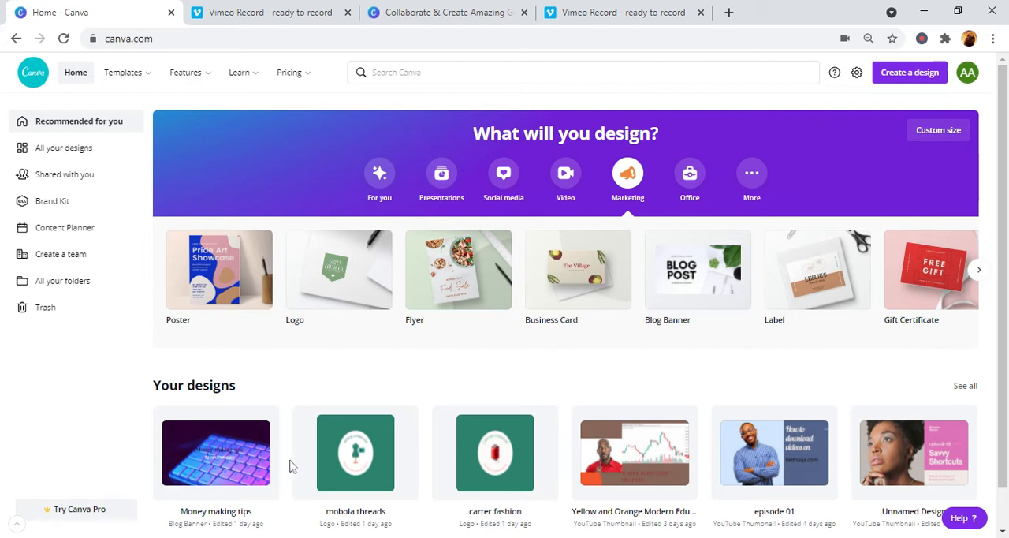
- Open the Money making tips design and log in with the account email and password
{"action": "double_click", "coordinate": [215, 462]}
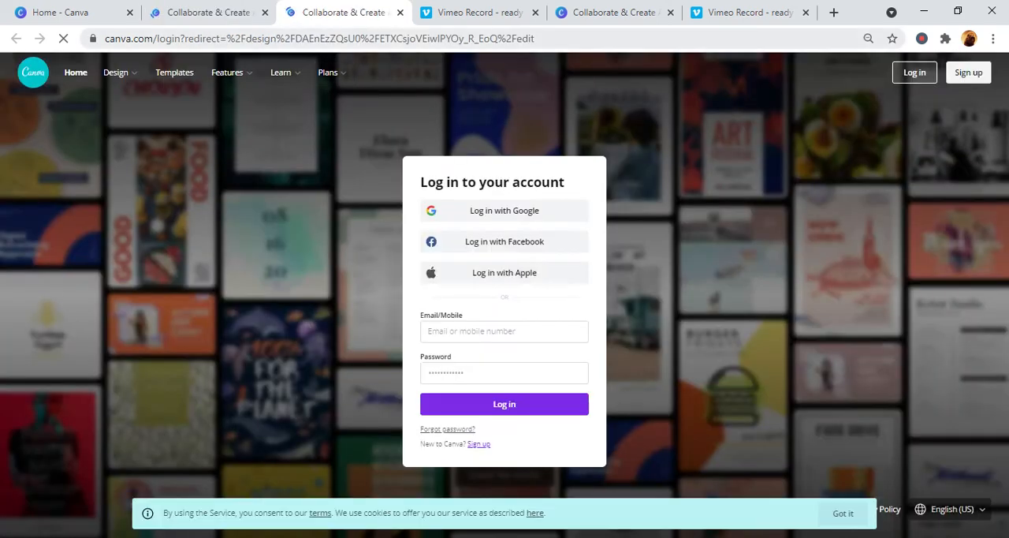
{"action": "left_click", "coordinate": [466, 332]}
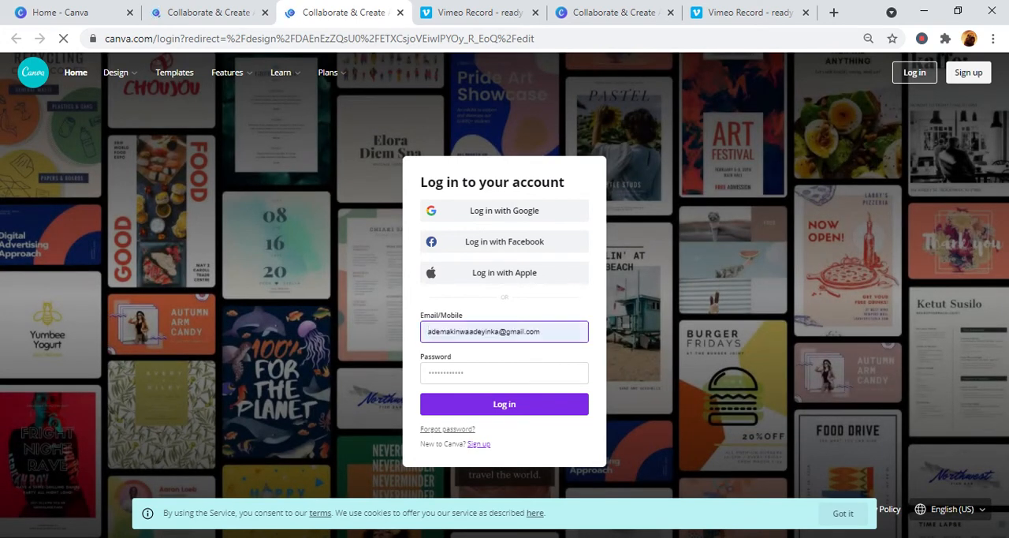
{"action": "key", "text": "Return"}
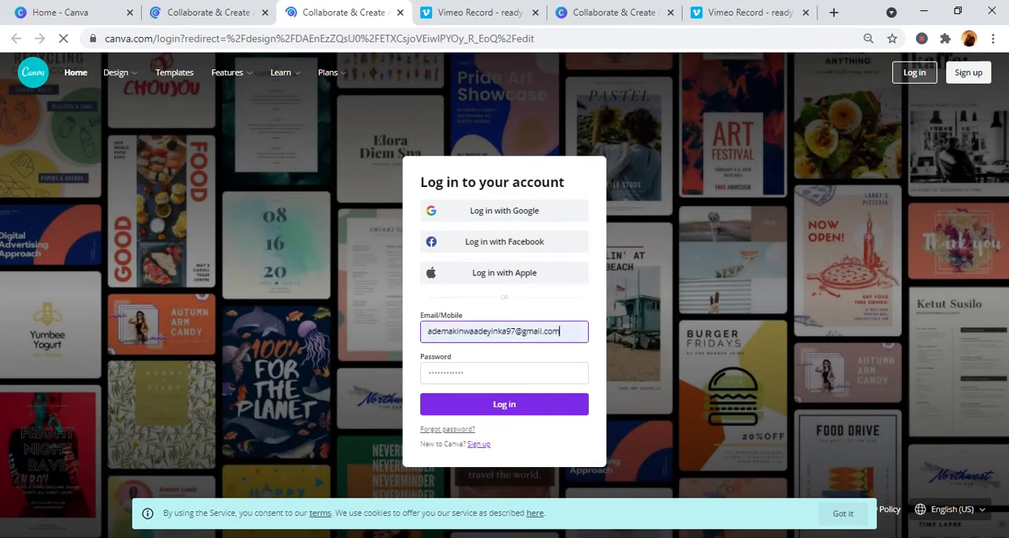
{"action": "left_click", "coordinate": [465, 373]}
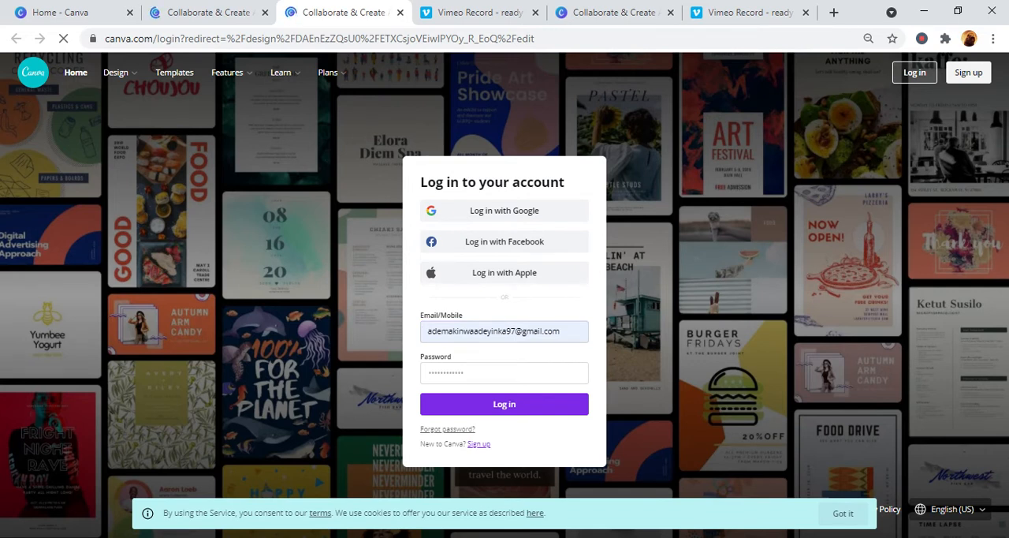
{"action": "type", "text": "•"}
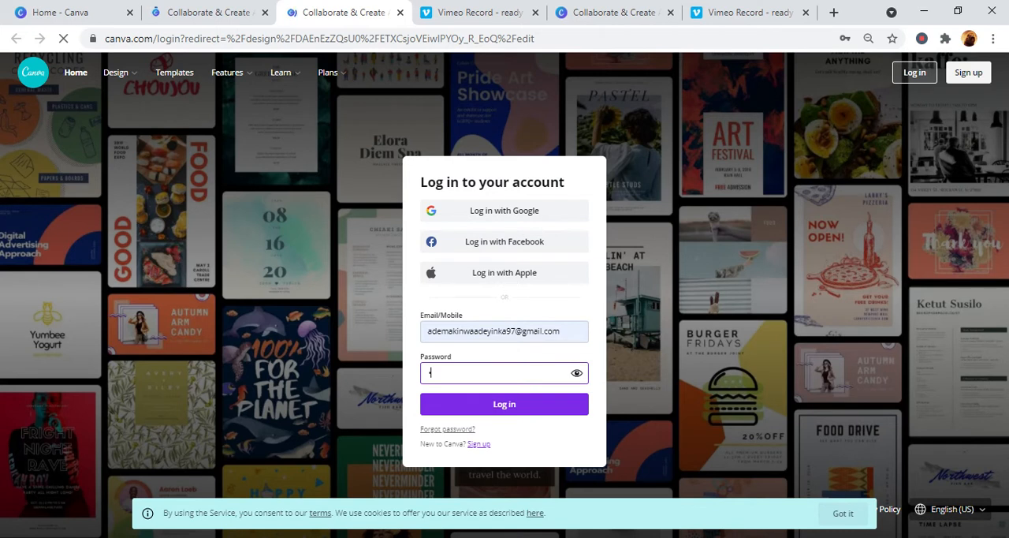
{"action": "key", "text": "BackSpace"}
{"action": "key", "text": "Return"}
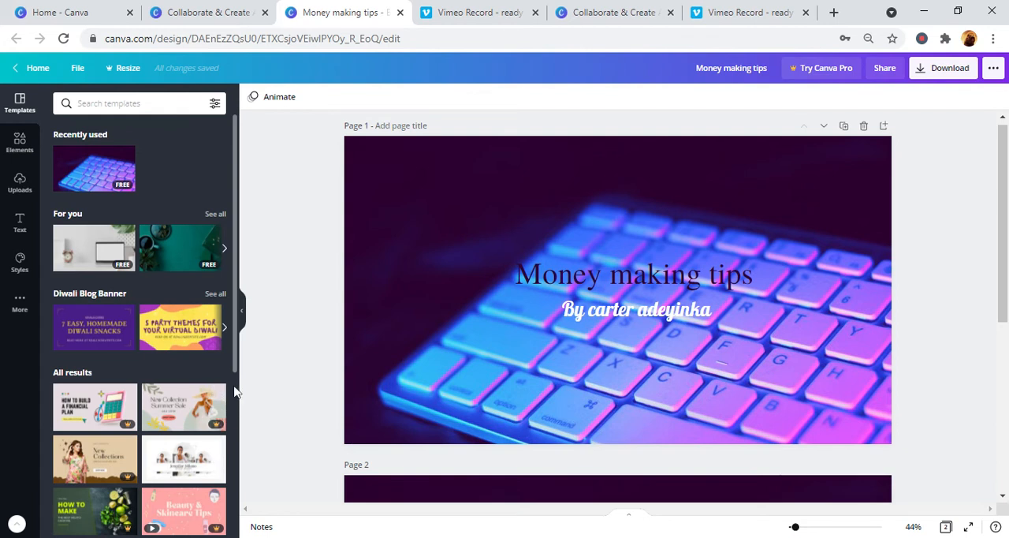
- Look through the templates, elements and uploaded images available for the design, leaving its pages as they are
{"action": "scroll", "coordinate": [234, 391], "scroll_direction": "down", "scroll_amount": 3}
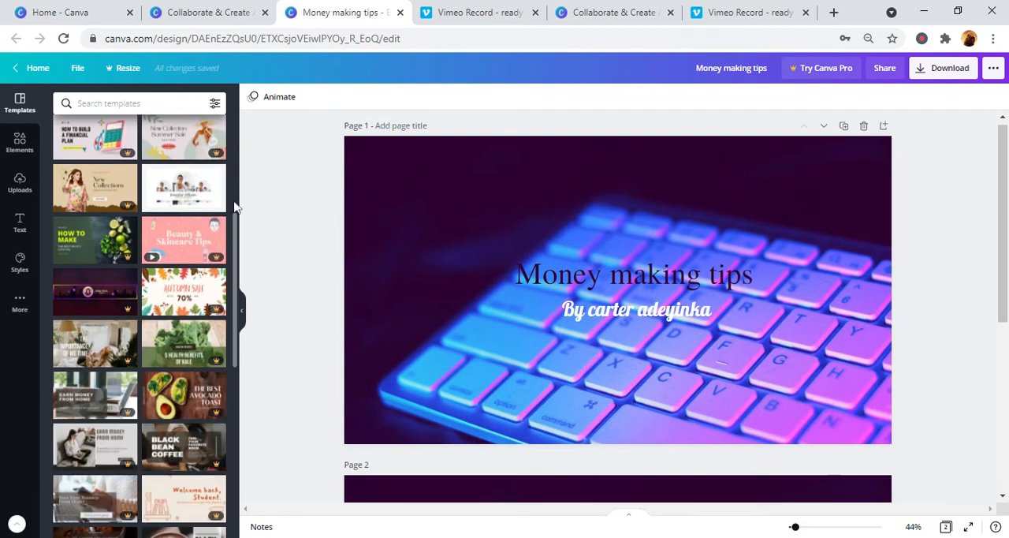
{"action": "scroll", "coordinate": [234, 207], "scroll_direction": "up", "scroll_amount": 3}
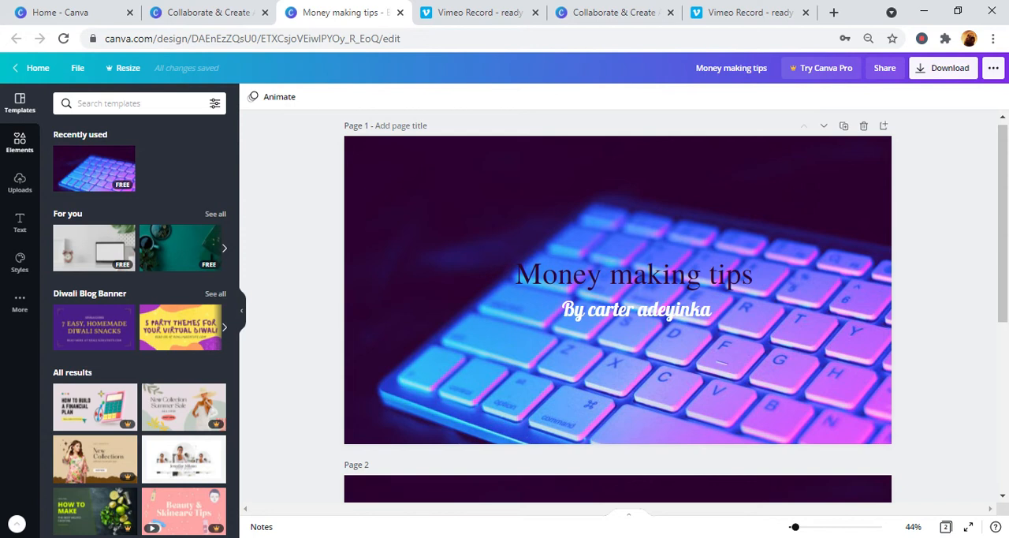
{"action": "left_click", "coordinate": [11, 154]}
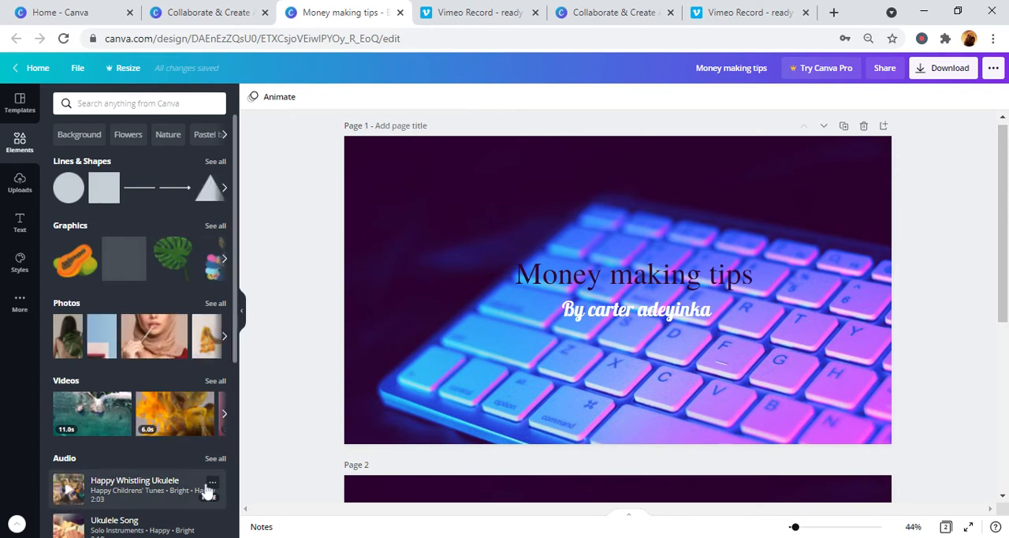
{"action": "left_click", "coordinate": [26, 199]}
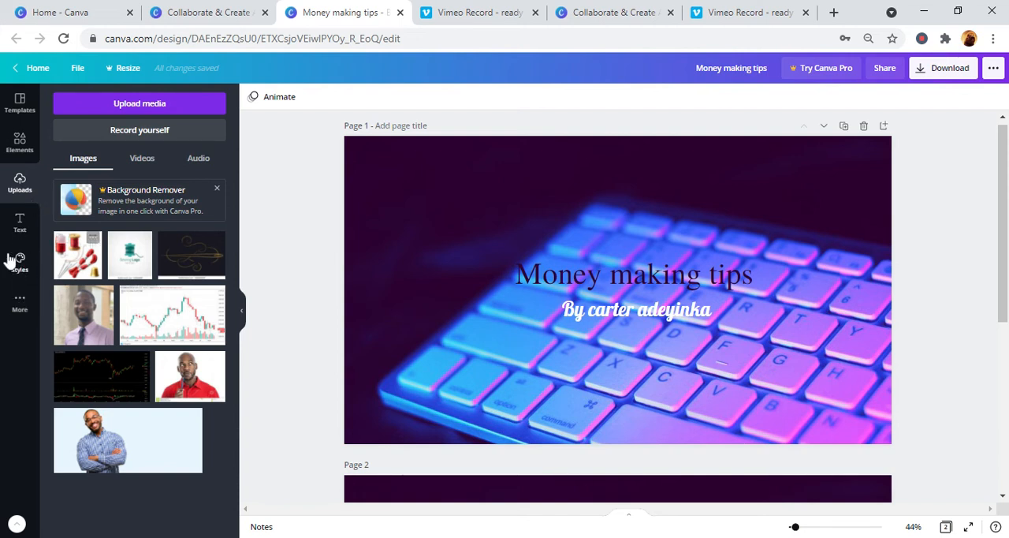
{"action": "left_click", "coordinate": [11, 108]}
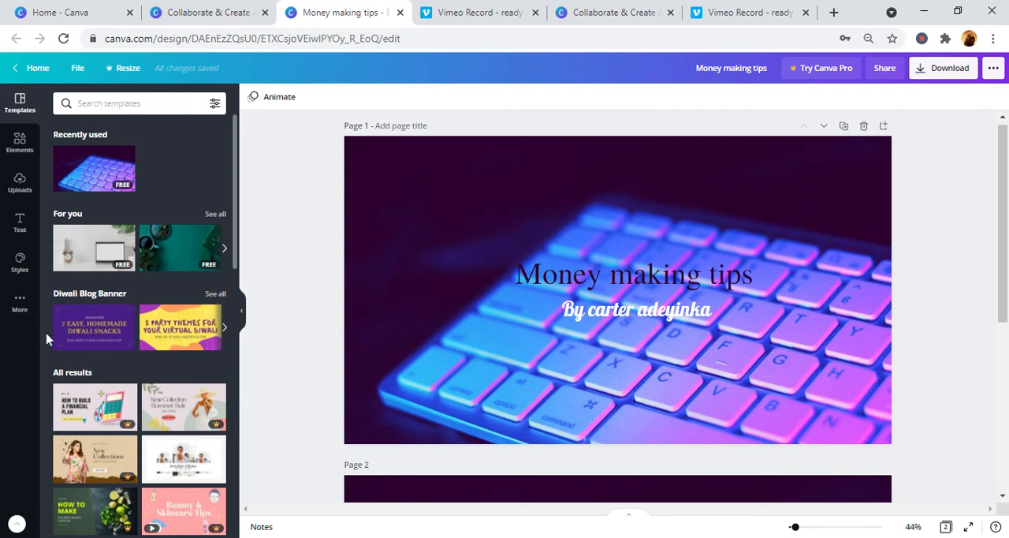
{"action": "left_click", "coordinate": [71, 270]}
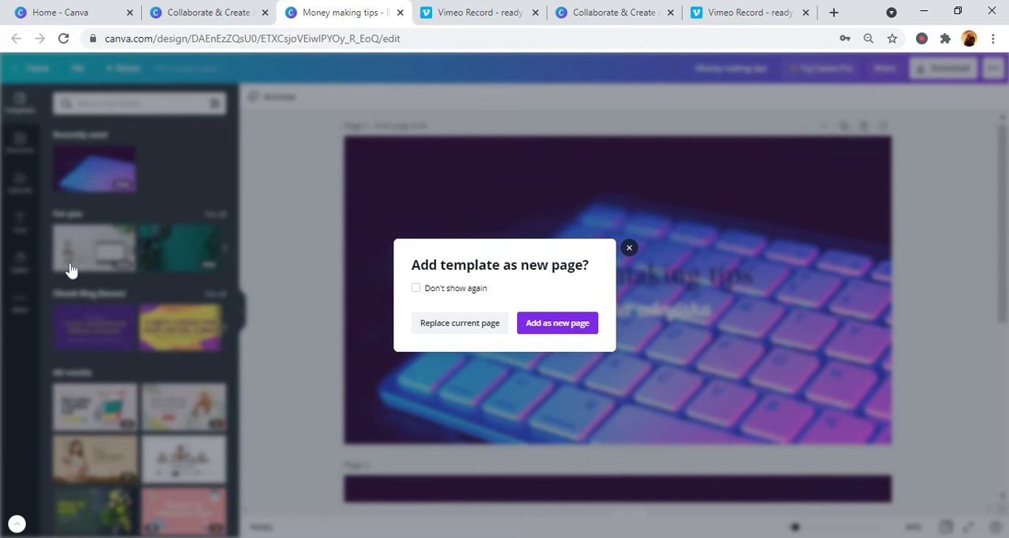
{"action": "left_click", "coordinate": [628, 249]}
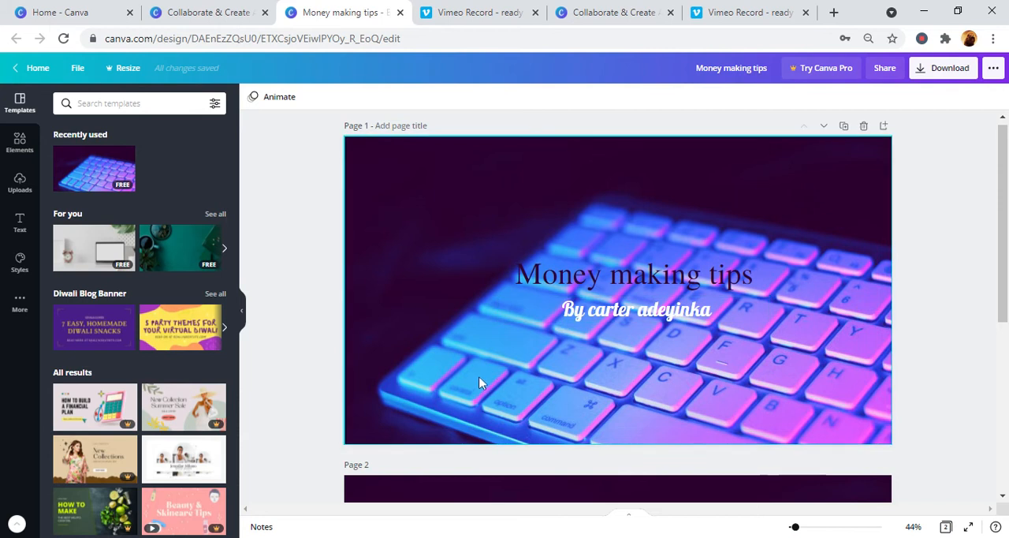
- Delete page 1 and replace the remaining page's keyboard background with the free template showing a laptop and alarm clock
{"action": "left_click", "coordinate": [864, 125]}
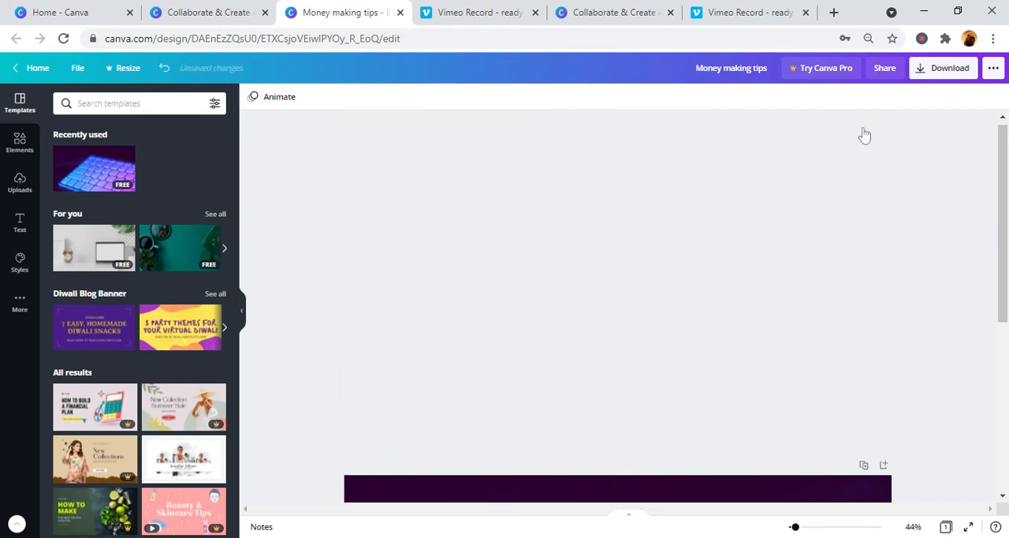
{"action": "left_click", "coordinate": [858, 164]}
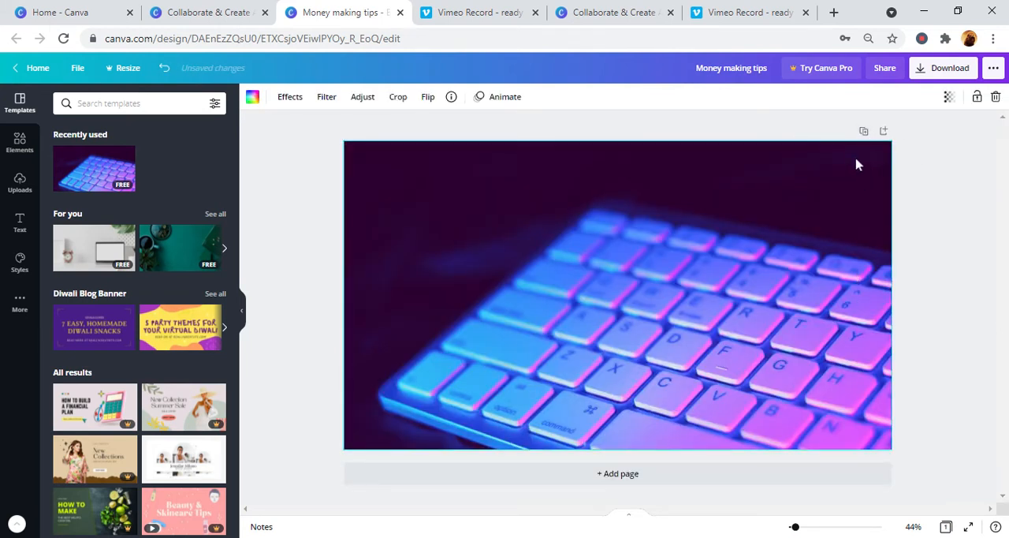
{"action": "right_click", "coordinate": [858, 164]}
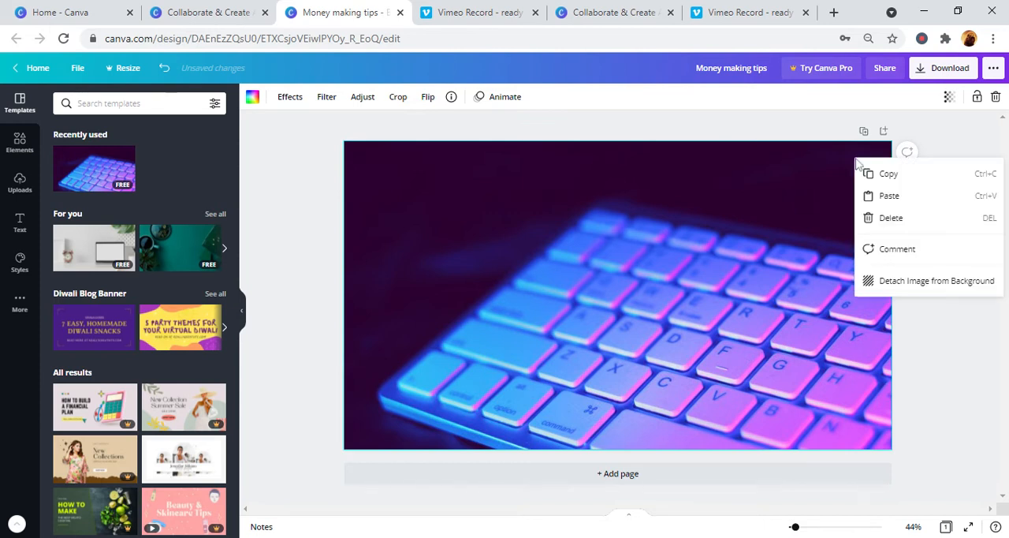
{"action": "left_click", "coordinate": [879, 224]}
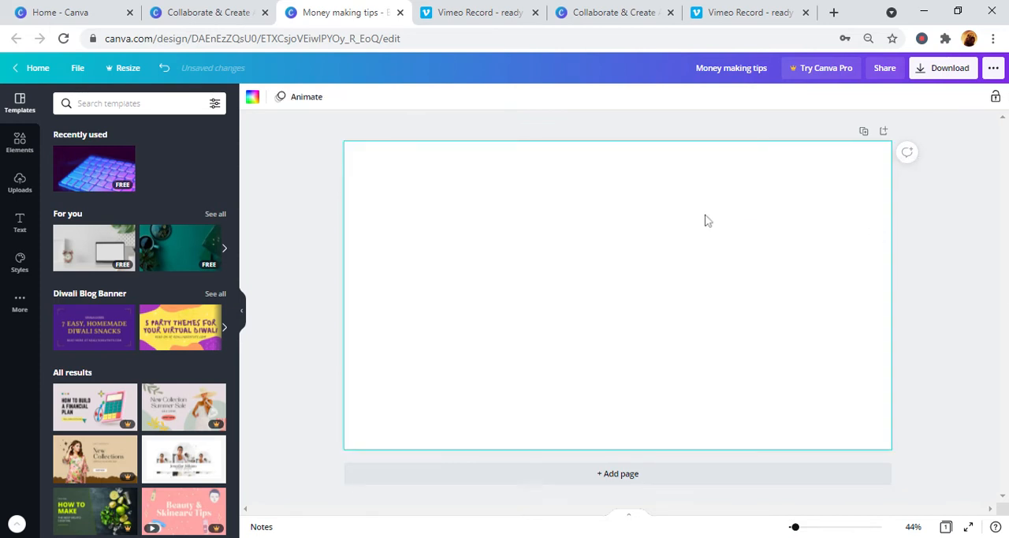
{"action": "left_click", "coordinate": [120, 249]}
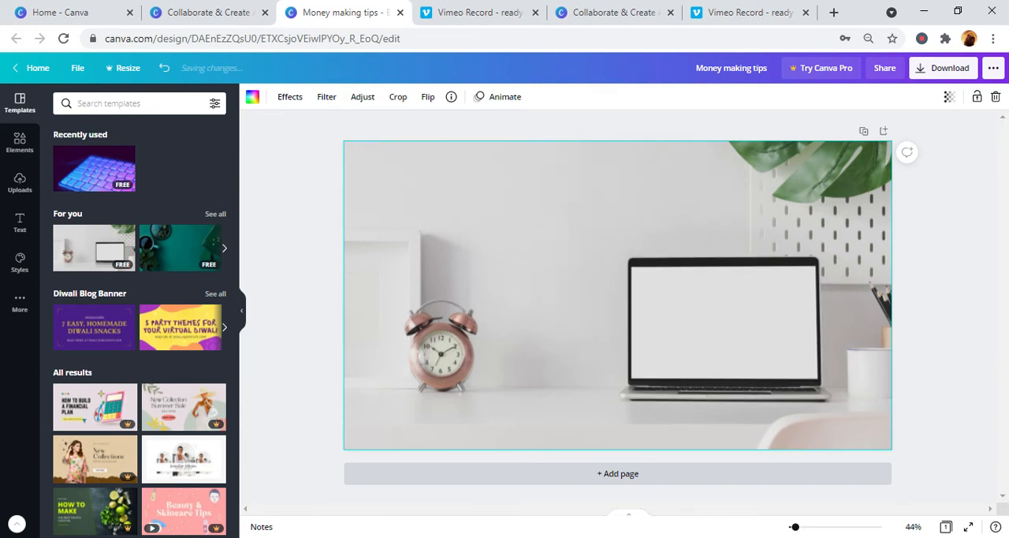
{"action": "double_click", "coordinate": [687, 340]}
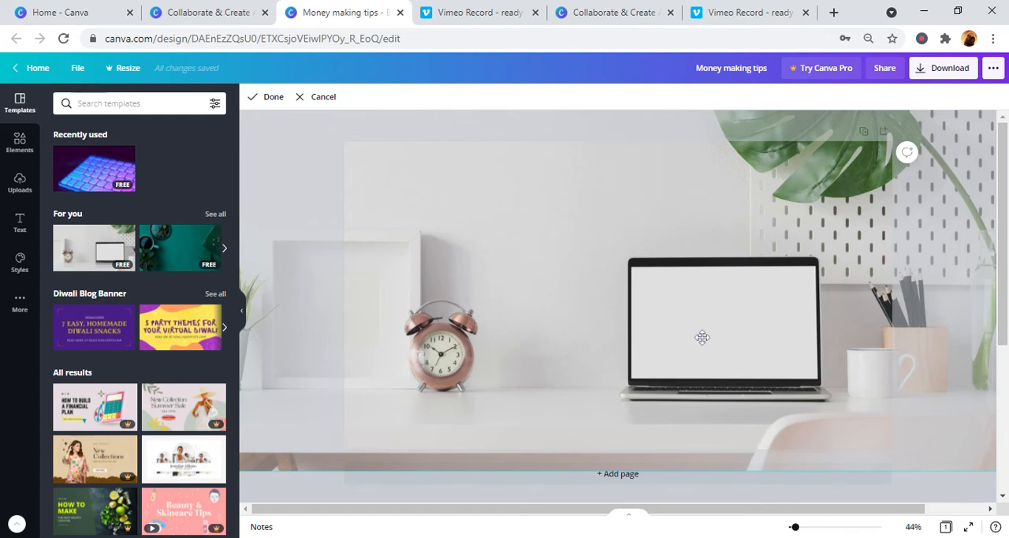
{"action": "key", "text": "Return"}
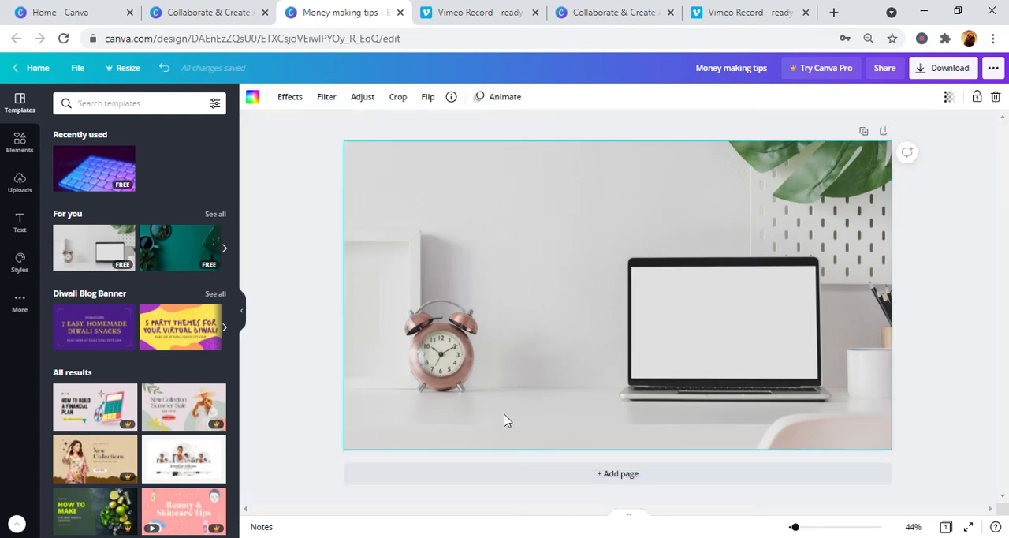
{"action": "double_click", "coordinate": [659, 336]}
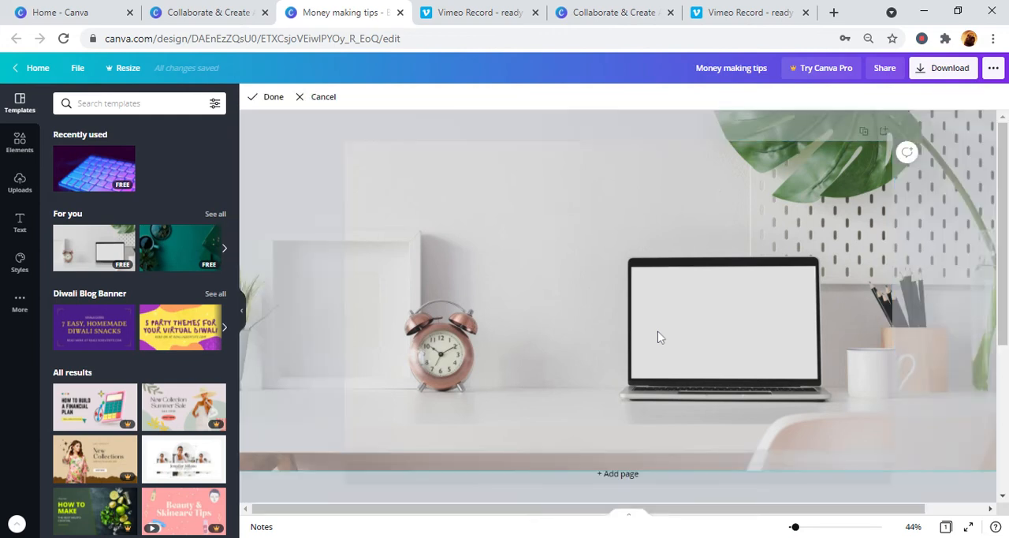
{"action": "key", "text": "Return"}
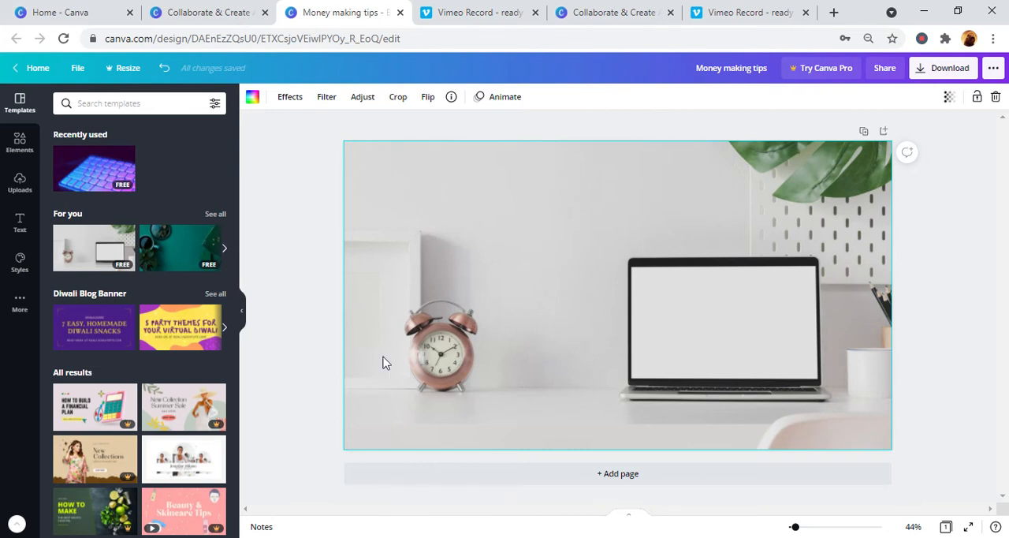
- Add a body text box to the banner and place it just below the alarm clock
{"action": "left_click", "coordinate": [16, 227]}
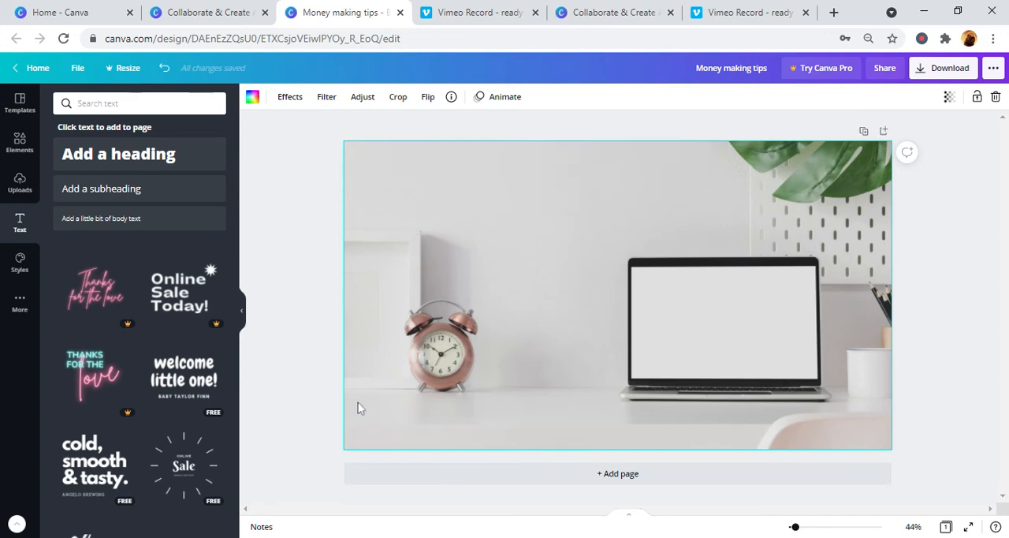
{"action": "left_click", "coordinate": [179, 227]}
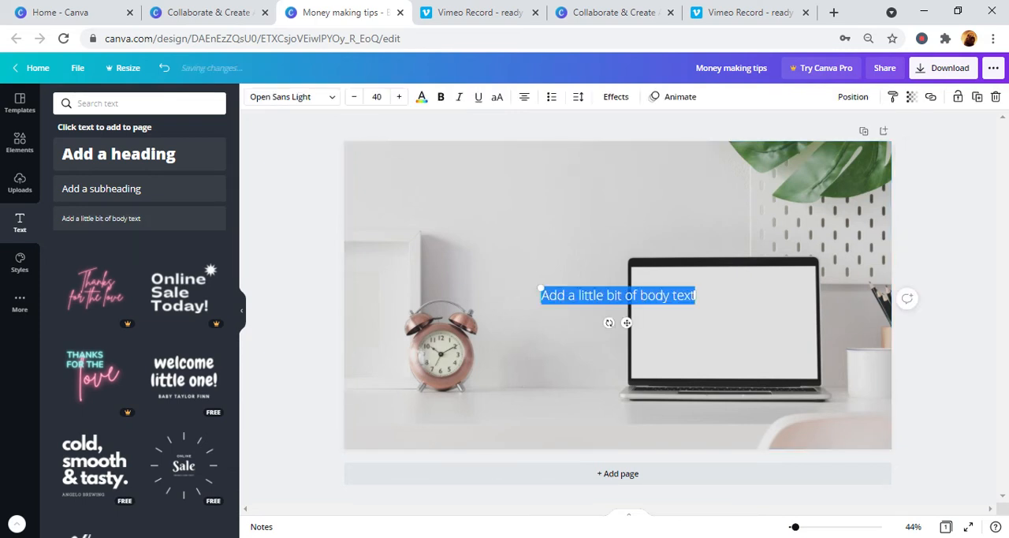
{"action": "left_click", "coordinate": [559, 362]}
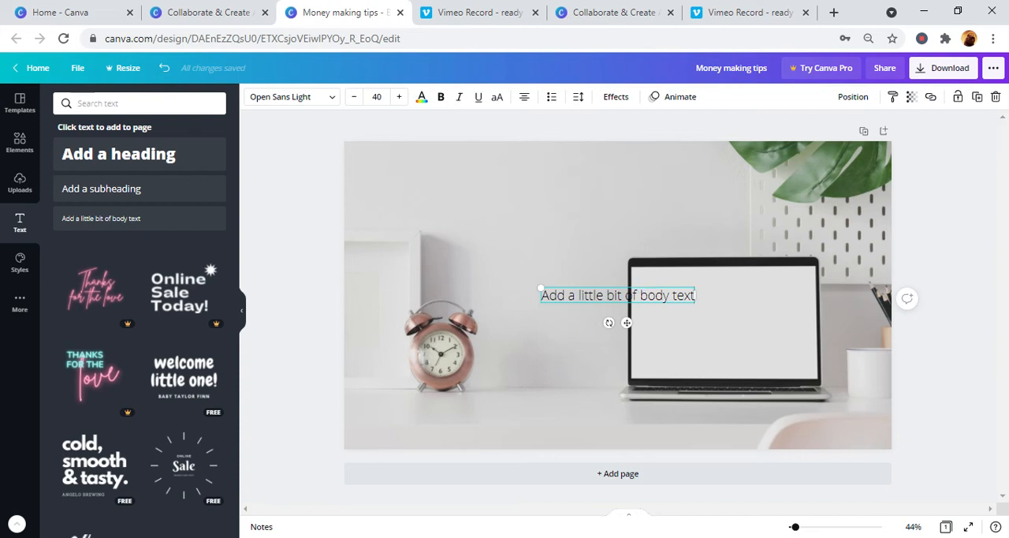
{"action": "left_click_drag", "start_coordinate": [629, 285], "coordinate": [458, 394]}
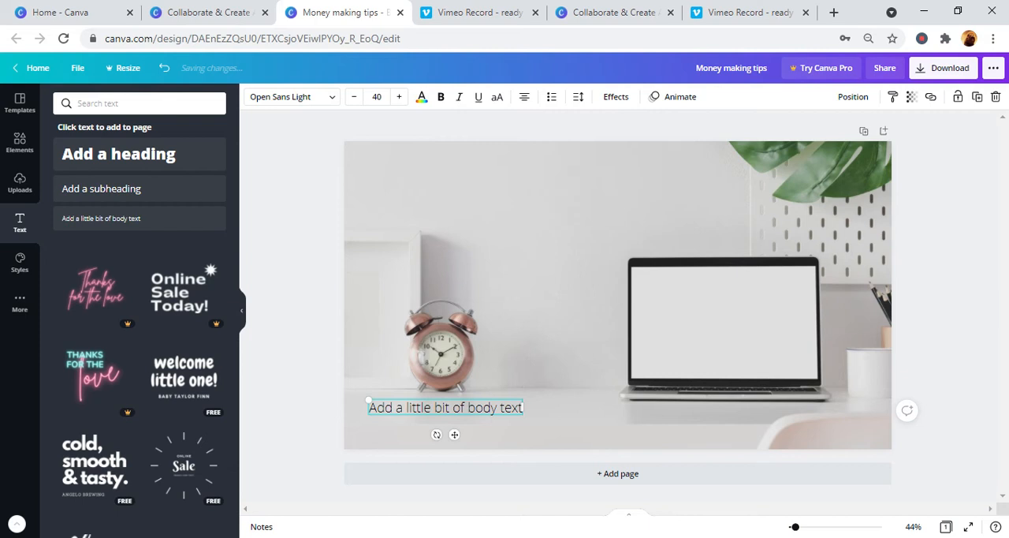
- Replace the placeholder wording of the body text below the alarm clock with "6:30pm"
{"action": "double_click", "coordinate": [512, 408]}
{"action": "key", "text": "BackSpace"}
{"action": "key", "text": "BackSpace"}
{"action": "key", "text": "BackSpace"}
{"action": "key", "text": "BackSpace"}
{"action": "key", "text": "BackSpace"}
{"action": "key", "text": "BackSpace"}
{"action": "key", "text": "BackSpace"}
{"action": "key", "text": "BackSpace"}
{"action": "key", "text": "BackSpace"}
{"action": "key", "text": "BackSpace"}
{"action": "key", "text": "BackSpace"}
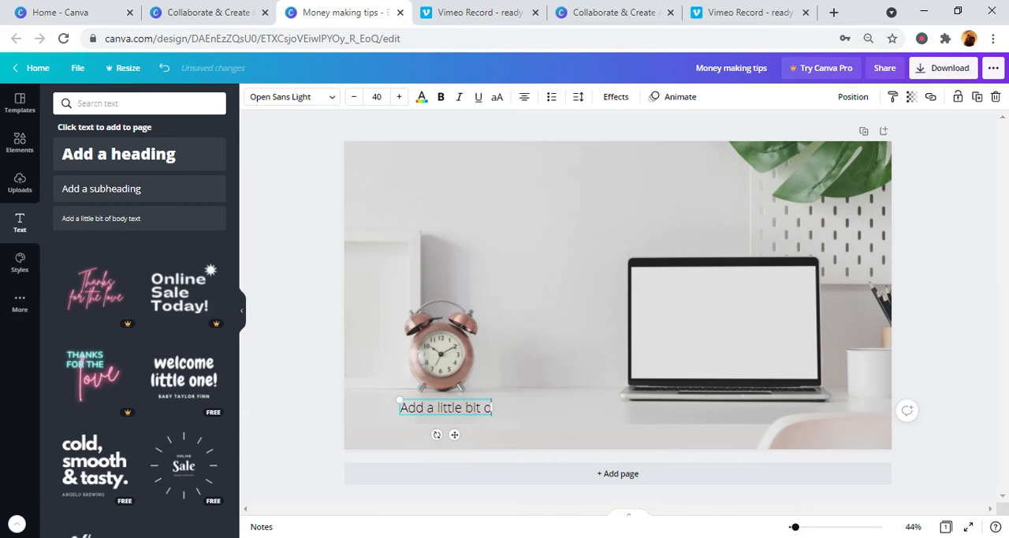
{"action": "key", "text": "BackSpace"}
{"action": "key", "text": "BackSpace"}
{"action": "key", "text": "BackSpace"}
{"action": "key", "text": "BackSpace"}
{"action": "key", "text": "BackSpace"}
{"action": "key", "text": "BackSpace"}
{"action": "key", "text": "BackSpace"}
{"action": "key", "text": "BackSpace"}
{"action": "key", "text": "BackSpace"}
{"action": "key", "text": "BackSpace"}
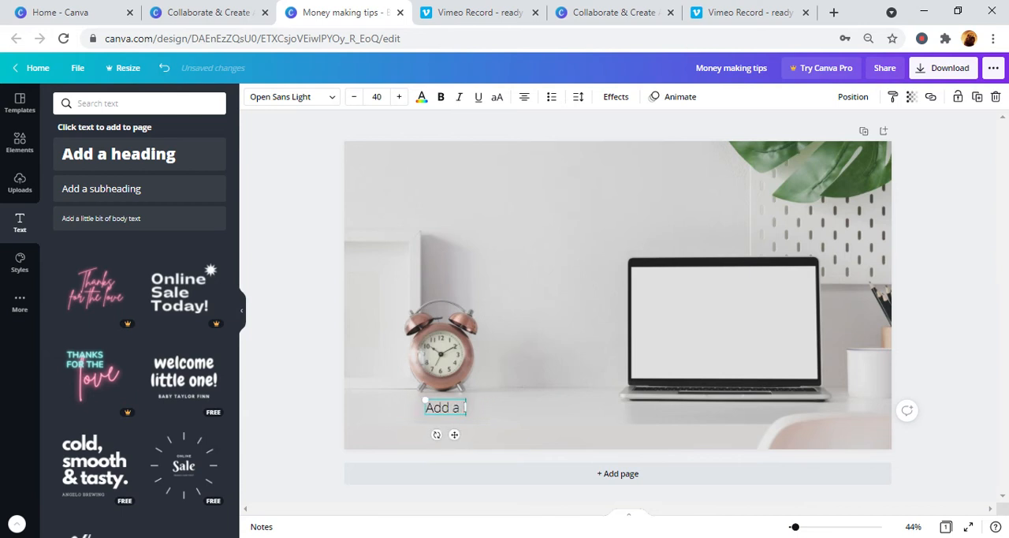
{"action": "key", "text": "BackSpace"}
{"action": "key", "text": "BackSpace"}
{"action": "key", "text": "BackSpace"}
{"action": "key", "text": "BackSpace"}
{"action": "key", "text": "BackSpace"}
{"action": "type", "text": "E"}
{"action": "type", "text": "1"}
{"action": "type", "text": "30"}
{"action": "type", "text": "pm"}
{"action": "left_click", "coordinate": [526, 416]}
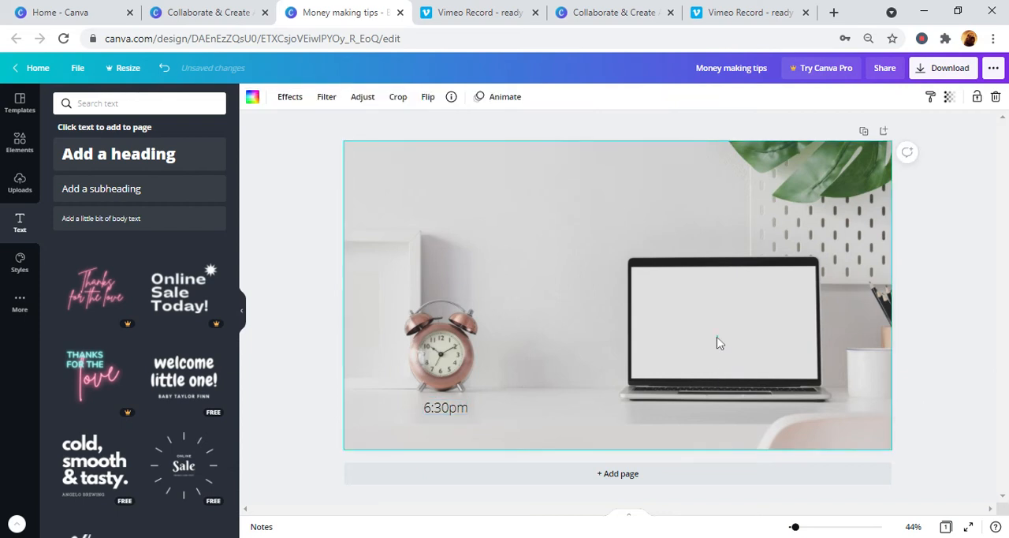
- Add a heading to the banner and move it up into the empty wall area above the laptop
{"action": "left_click", "coordinate": [175, 157]}
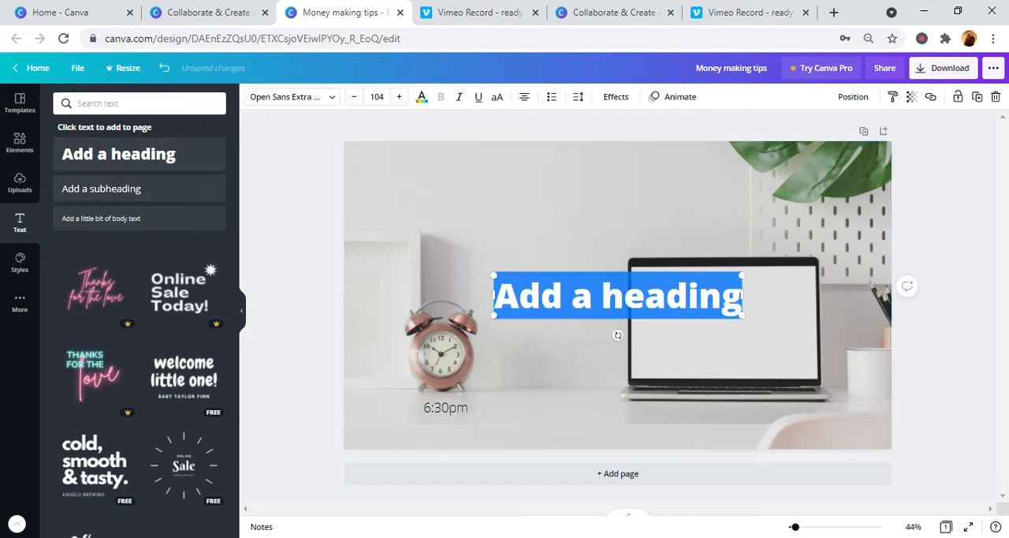
{"action": "left_click_drag", "start_coordinate": [592, 297], "coordinate": [565, 214]}
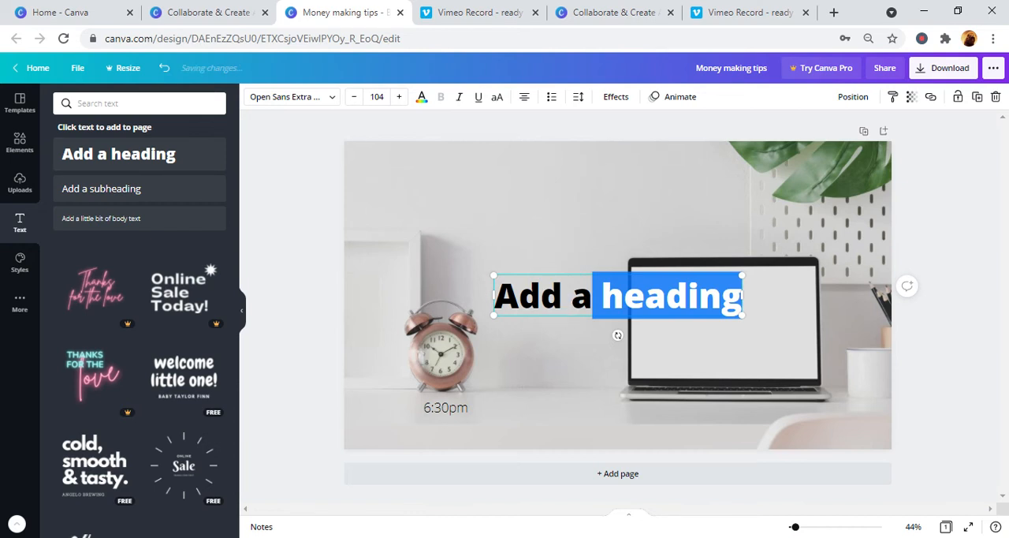
{"action": "left_click_drag", "start_coordinate": [563, 320], "coordinate": [529, 216]}
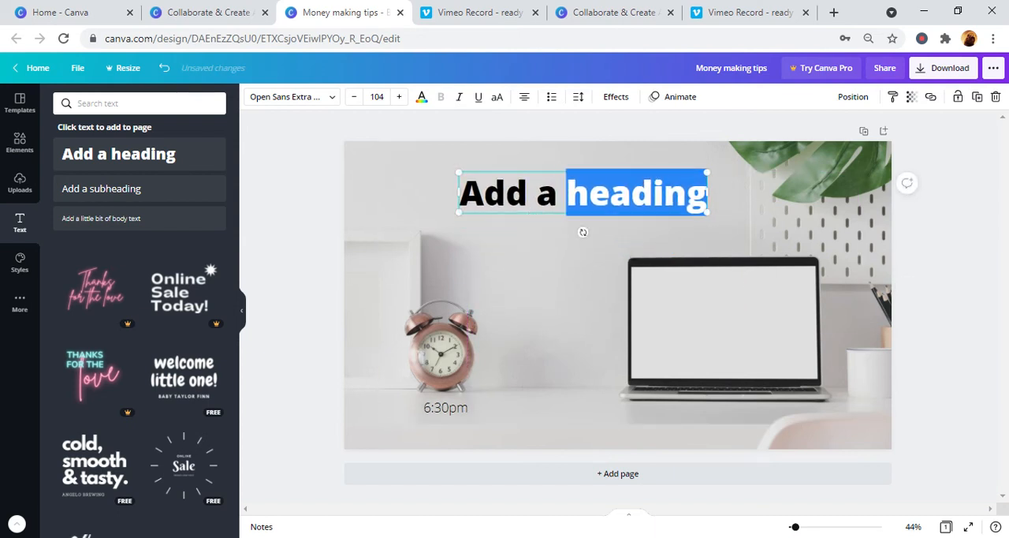
- Replace the heading's placeholder wording with "cryptocurency seminar"
{"action": "triple_click", "coordinate": [630, 193]}
{"action": "key", "text": "BackSpace"}
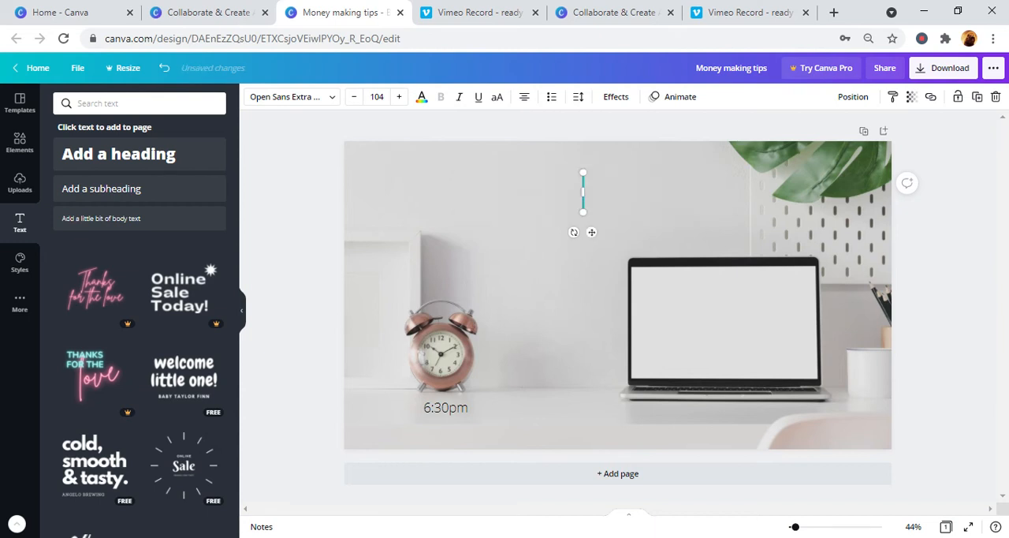
{"action": "type", "text": "cryptocureency"}
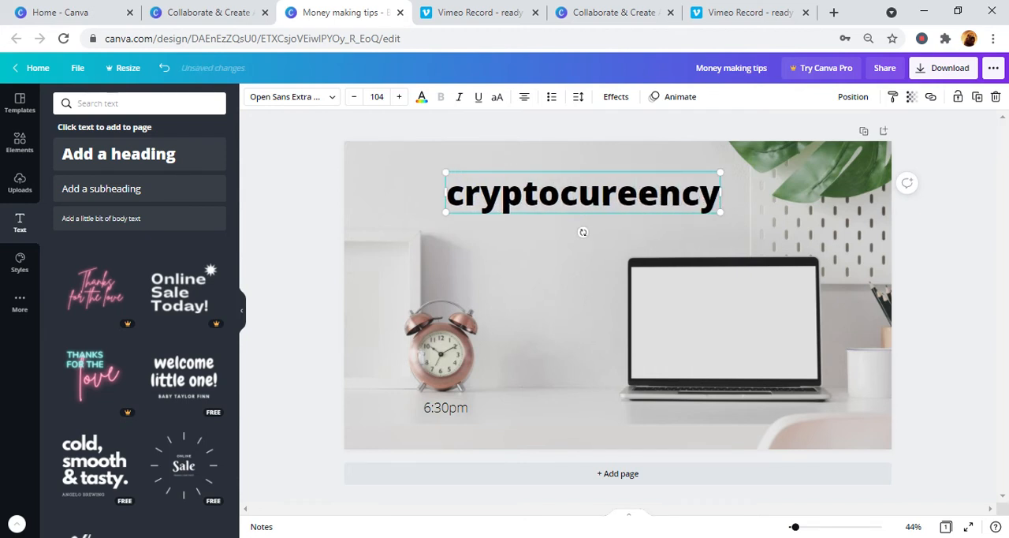
{"action": "type", "text": " sw"}
{"action": "key", "text": "BackSpace"}
{"action": "type", "text": "e"}
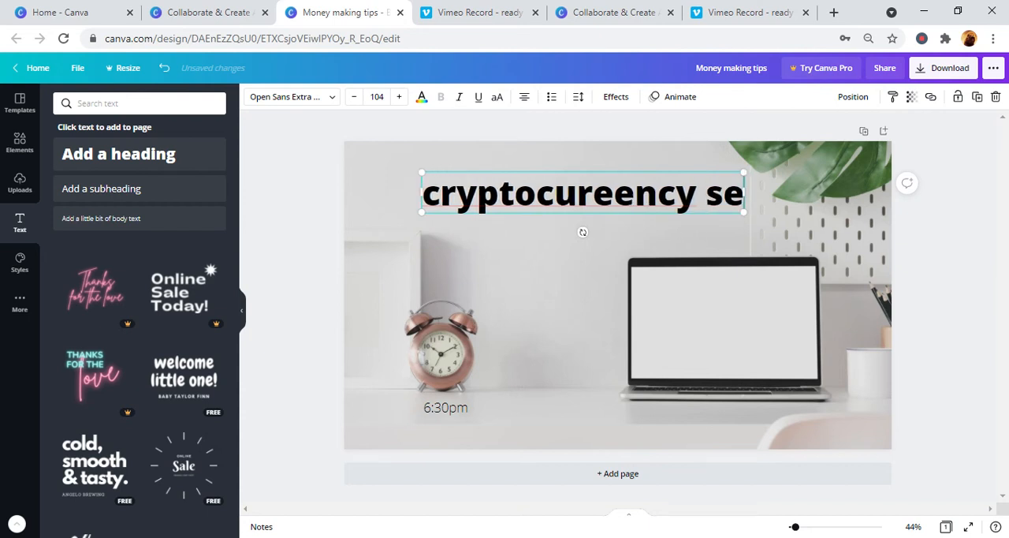
{"action": "type", "text": "minar"}
{"action": "left_click", "coordinate": [561, 193]}
{"action": "key", "text": "BackSpace"}
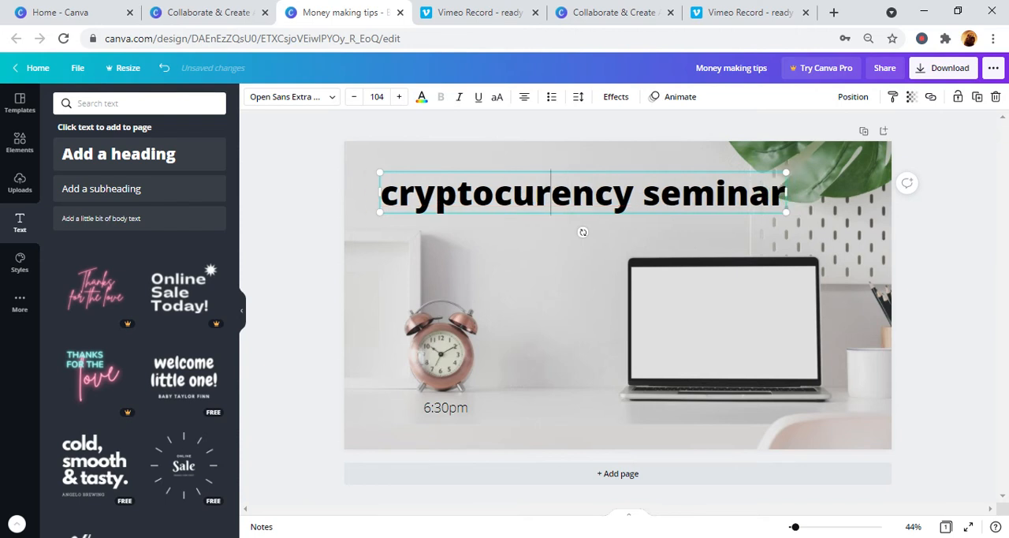
{"action": "left_click", "coordinate": [595, 288]}
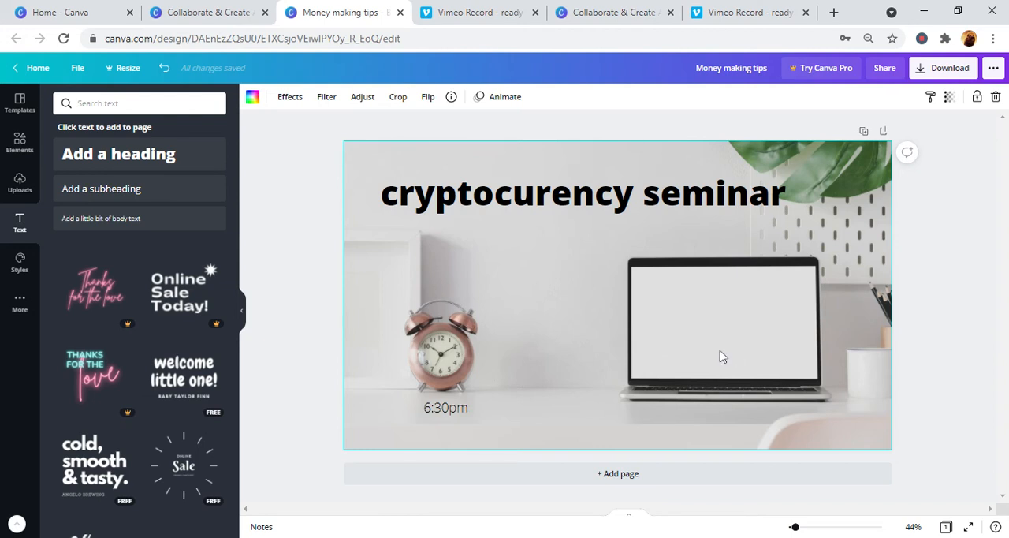
- Add a subheading, place it on the laptop's blank screen and clear its placeholder wording
{"action": "double_click", "coordinate": [673, 315]}
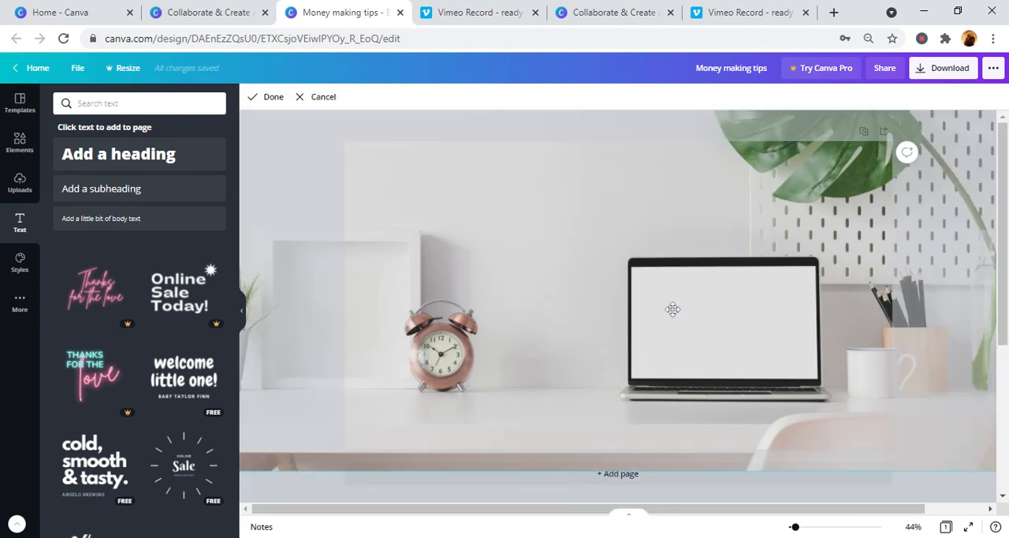
{"action": "key", "text": "Return"}
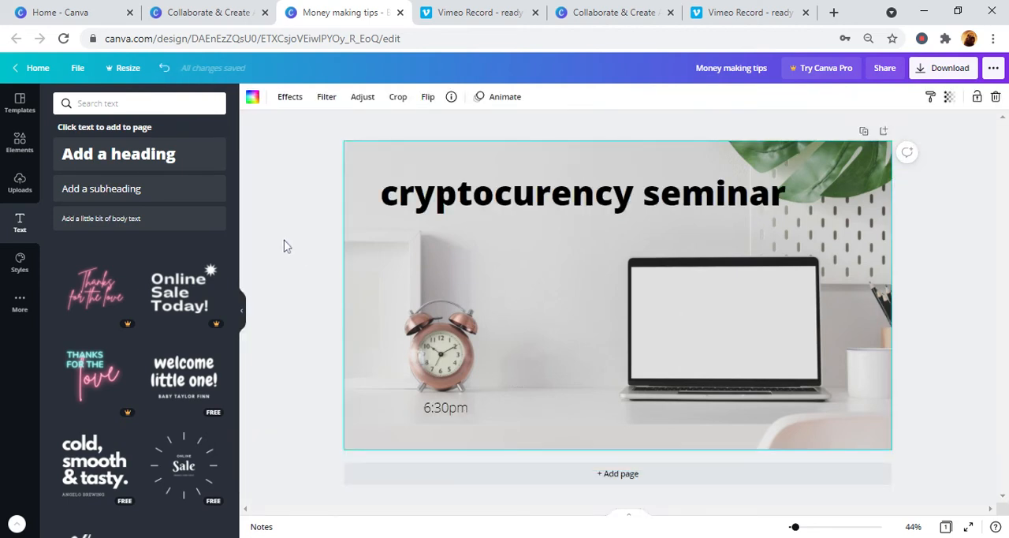
{"action": "left_click", "coordinate": [203, 194]}
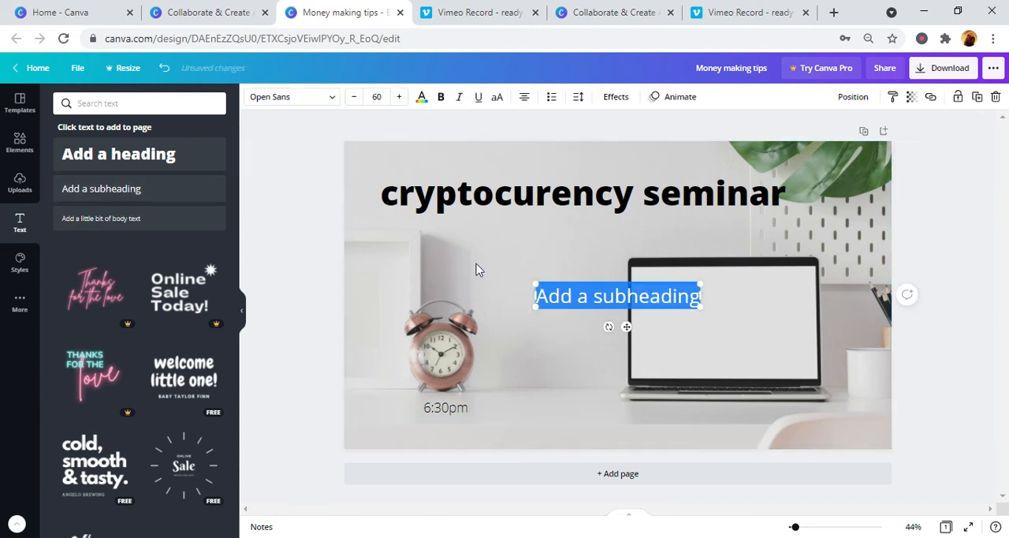
{"action": "left_click", "coordinate": [603, 295]}
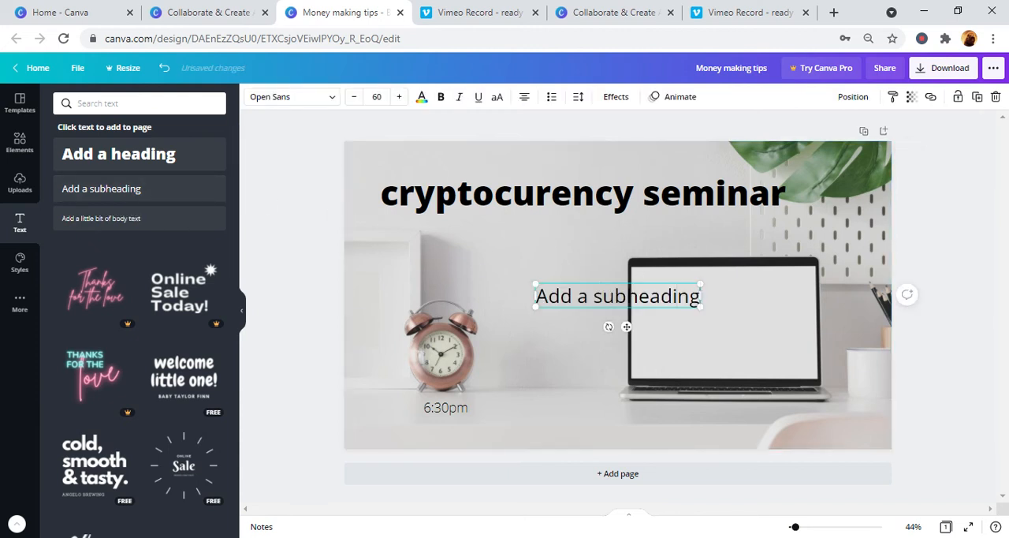
{"action": "left_click", "coordinate": [638, 296]}
{"action": "left_click_drag", "start_coordinate": [638, 311], "coordinate": [741, 330]}
{"action": "double_click", "coordinate": [742, 313]}
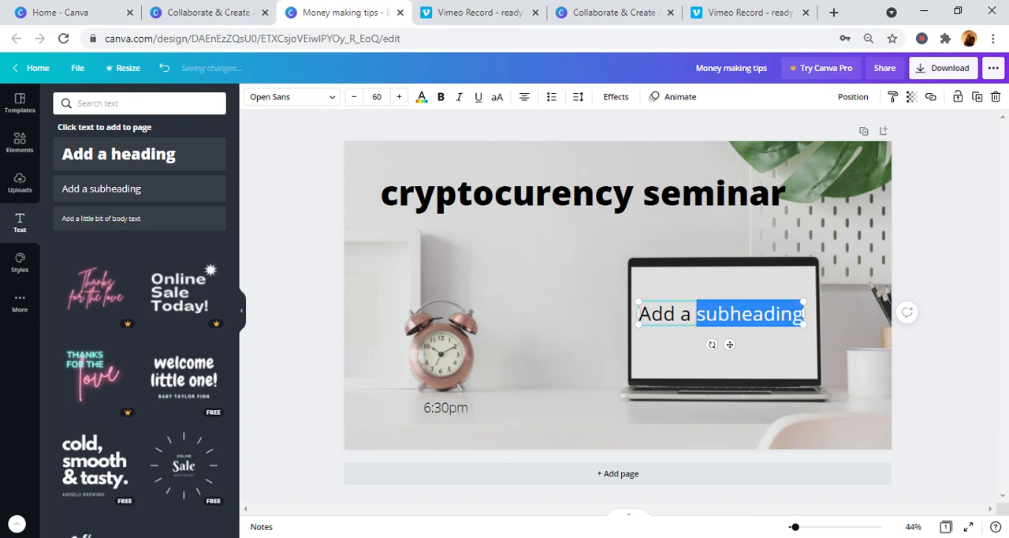
{"action": "key", "text": "BackSpace"}
{"action": "key", "text": "BackSpace"}
{"action": "key", "text": "BackSpace"}
{"action": "key", "text": "BackSpace"}
{"action": "key", "text": "BackSpace"}
{"action": "key", "text": "BackSpace"}
{"action": "key", "text": "BackSpace"}
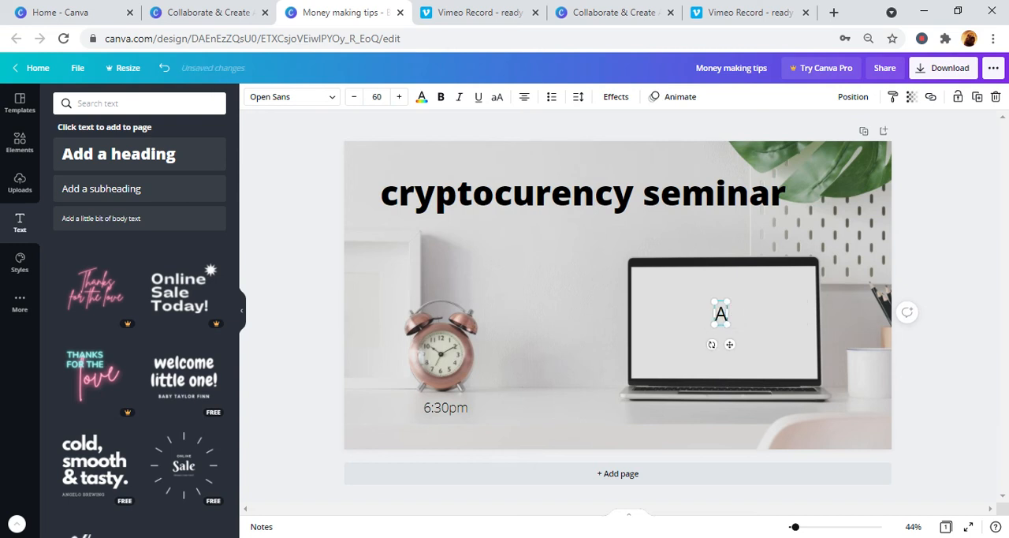
{"action": "type", "text": "do ho"}
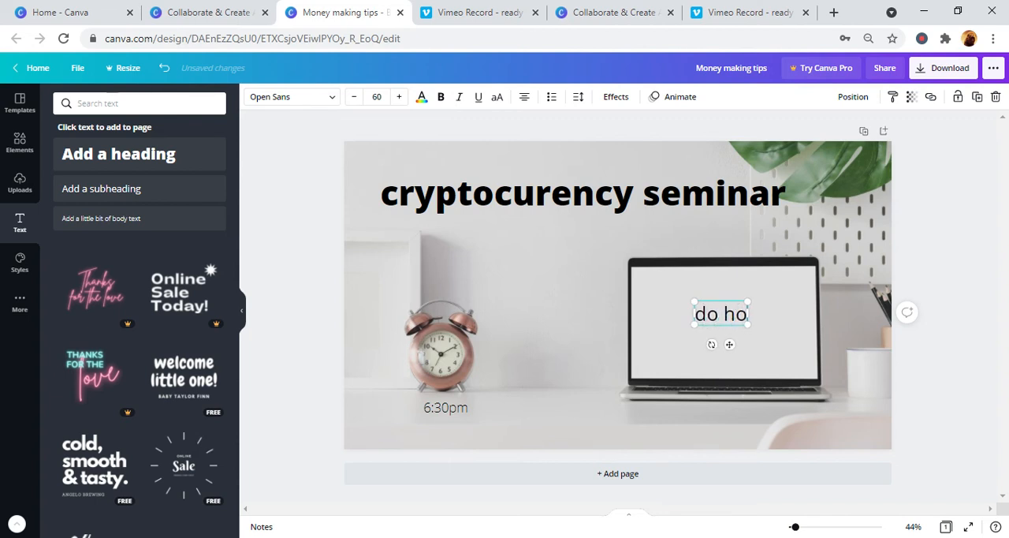
{"action": "key", "text": "BackSpace"}
{"action": "key", "text": "BackSpace"}
{"action": "type", "text": "you want to"}
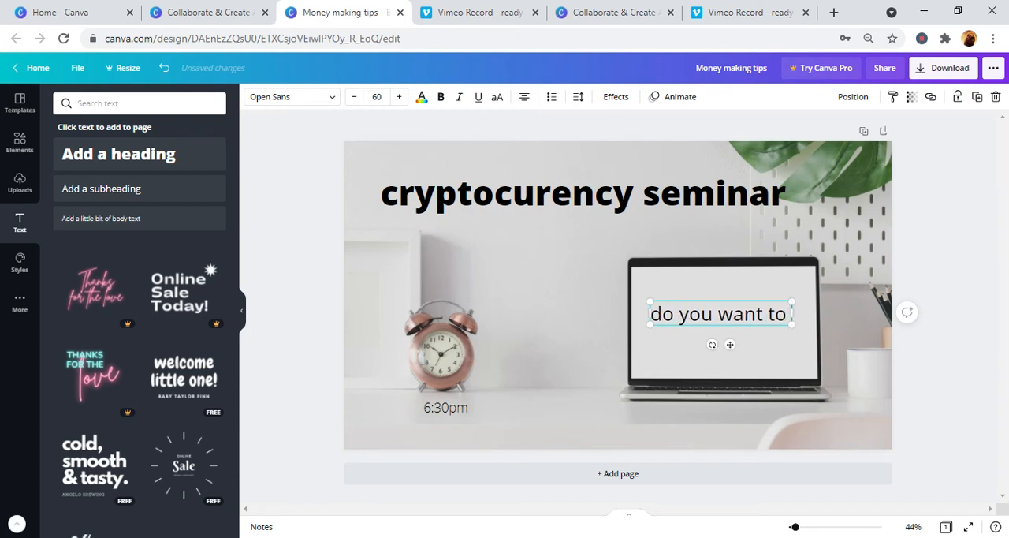
{"action": "type", "text": " i"}
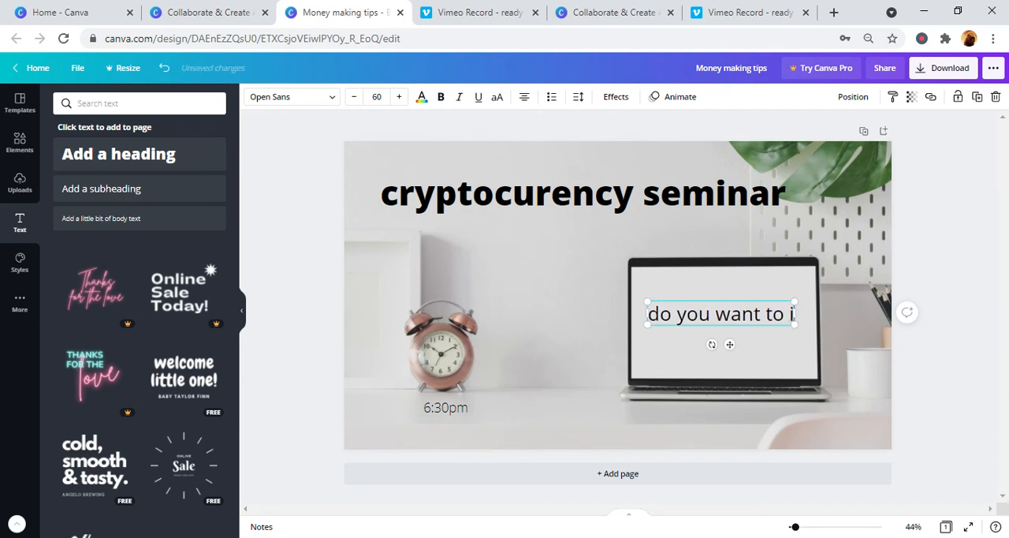
{"action": "type", "text": "nvest"}
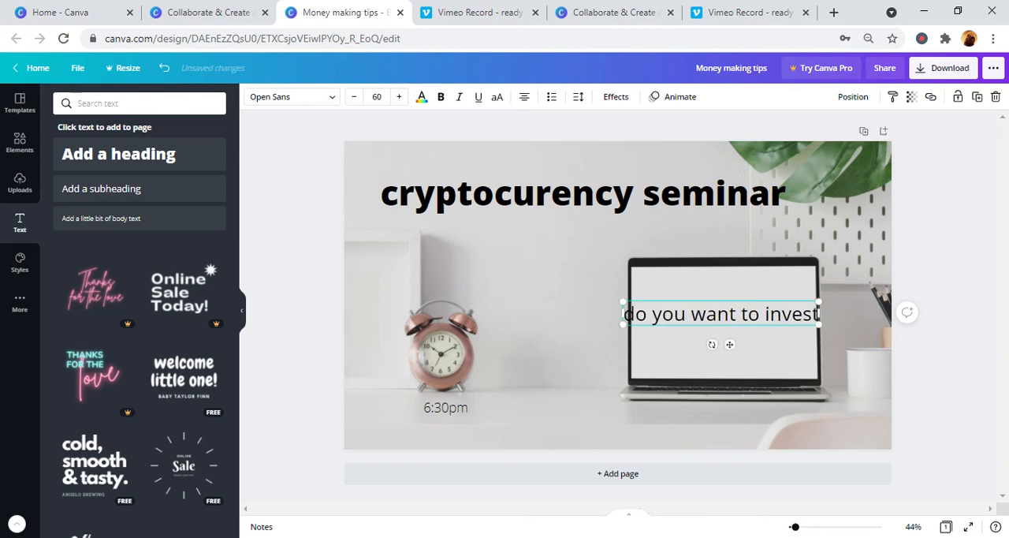
{"action": "key", "text": "BackSpace"}
{"action": "key", "text": "BackSpace"}
{"action": "key", "text": "BackSpace"}
{"action": "key", "text": "BackSpace"}
{"action": "key", "text": "BackSpace"}
{"action": "key", "text": "BackSpace"}
{"action": "key", "text": "BackSpace"}
{"action": "key", "text": "BackSpace"}
{"action": "key", "text": "BackSpace"}
{"action": "key", "text": "BackSpace"}
{"action": "key", "text": "BackSpace"}
{"action": "key", "text": "BackSpace"}
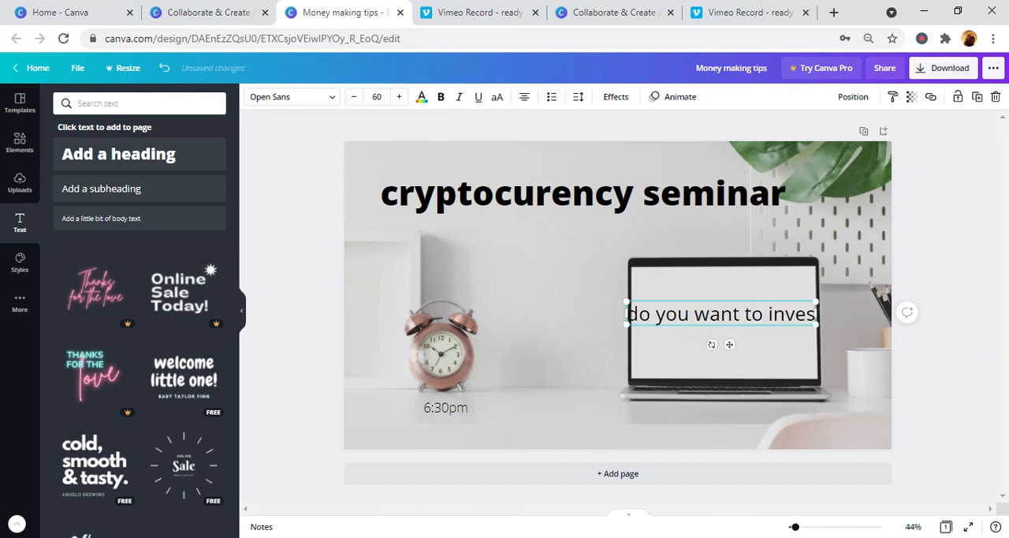
{"action": "key", "text": "BackSpace"}
{"action": "key", "text": "BackSpace"}
{"action": "key", "text": "BackSpace"}
{"action": "key", "text": "BackSpace"}
{"action": "key", "text": "BackSpace"}
{"action": "key", "text": "BackSpace"}
{"action": "key", "text": "BackSpace"}
{"action": "key", "text": "BackSpace"}
{"action": "key", "text": "BackSpace"}
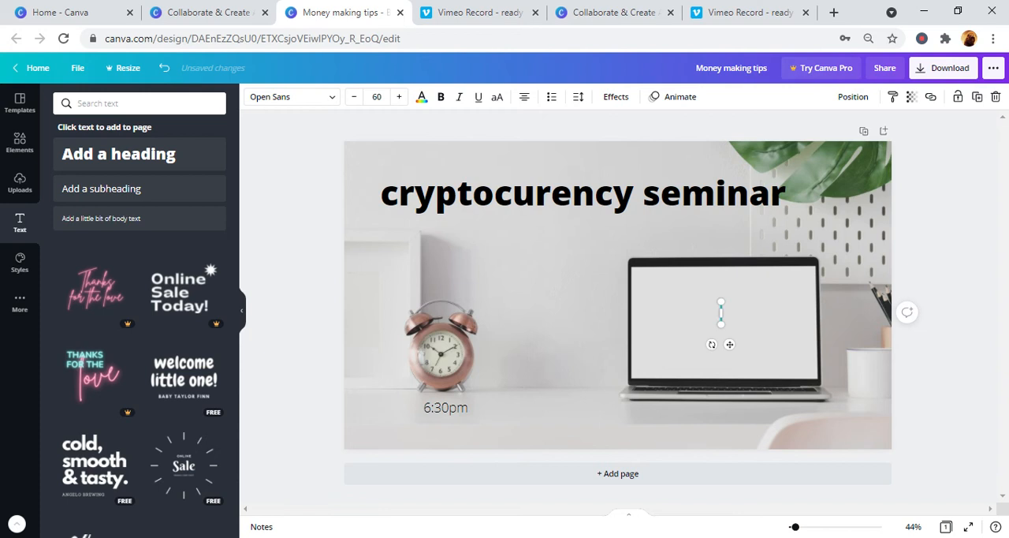
- Enter "surest investment" as the subheading on the laptop screen
{"action": "type", "text": "Surest invest"}
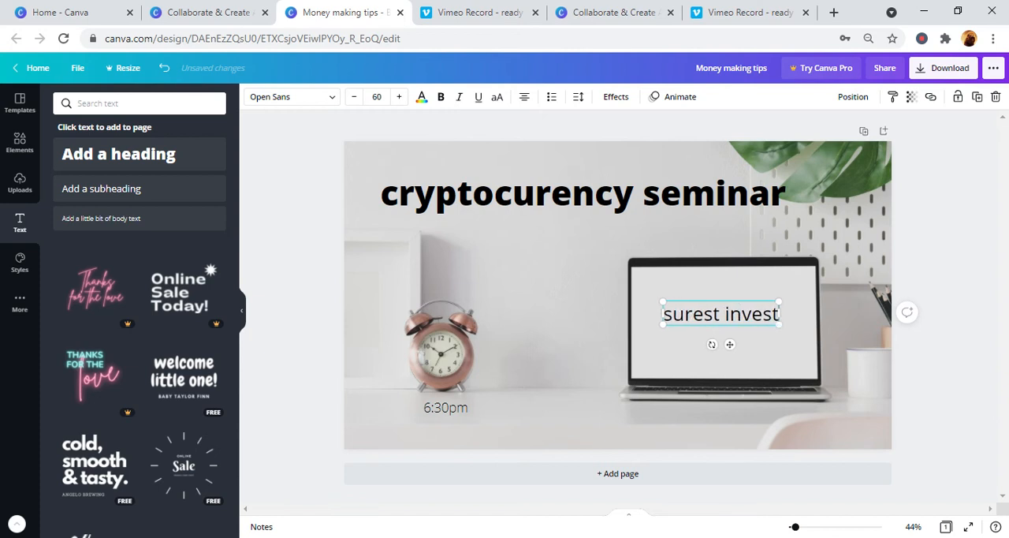
{"action": "type", "text": "ment"}
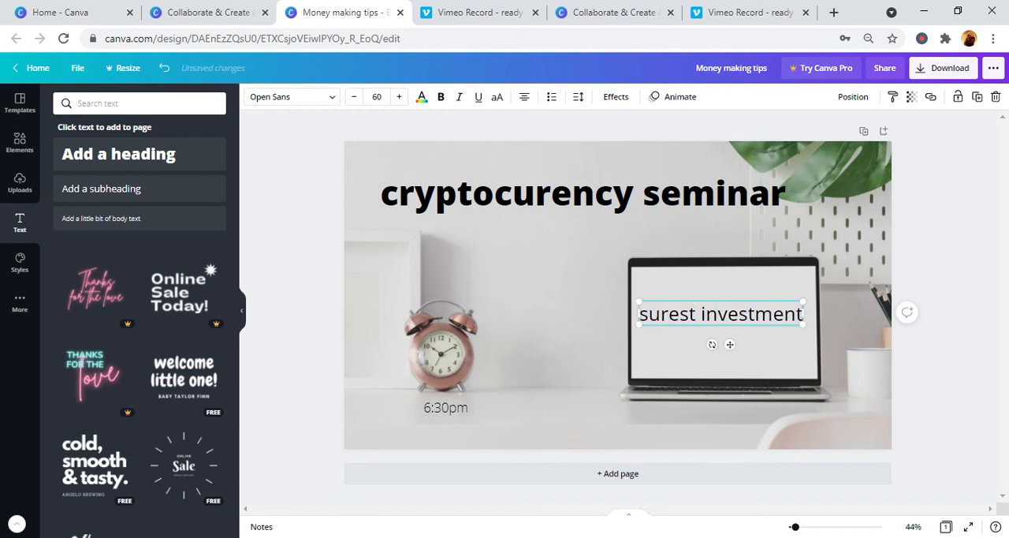
{"action": "left_click", "coordinate": [753, 371]}
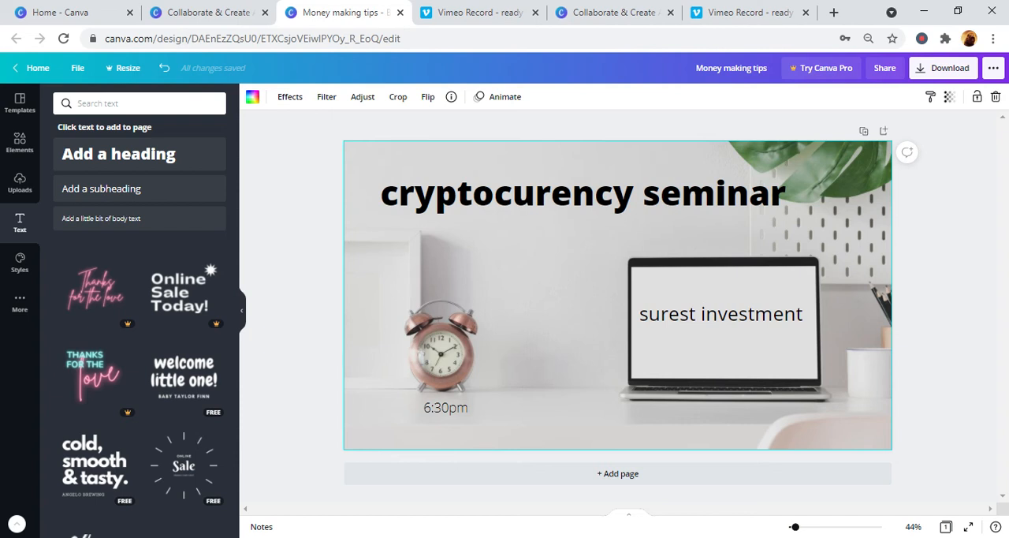
- Change the font of the "cryptocurency seminar" heading to Lobster
{"action": "left_click", "coordinate": [678, 186]}
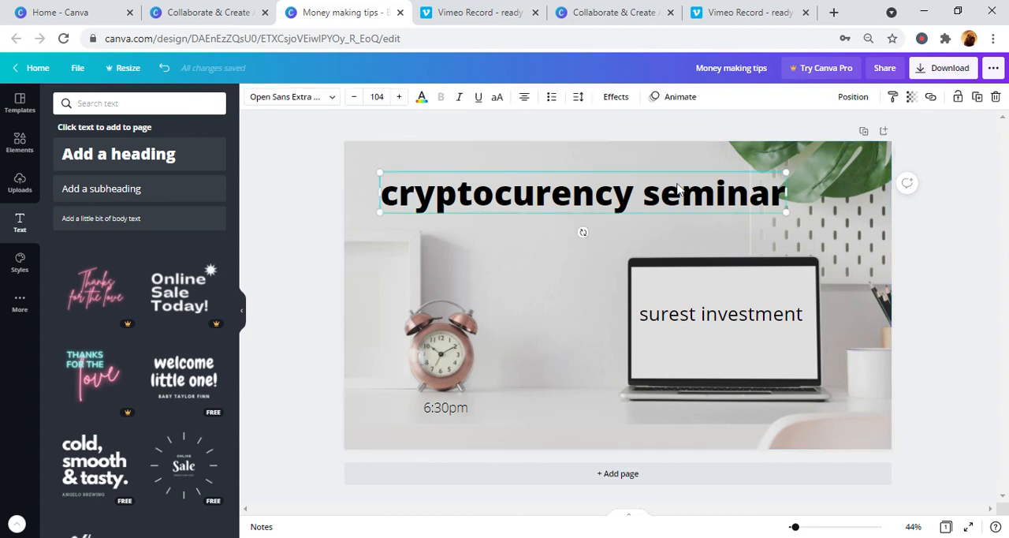
{"action": "double_click", "coordinate": [575, 207]}
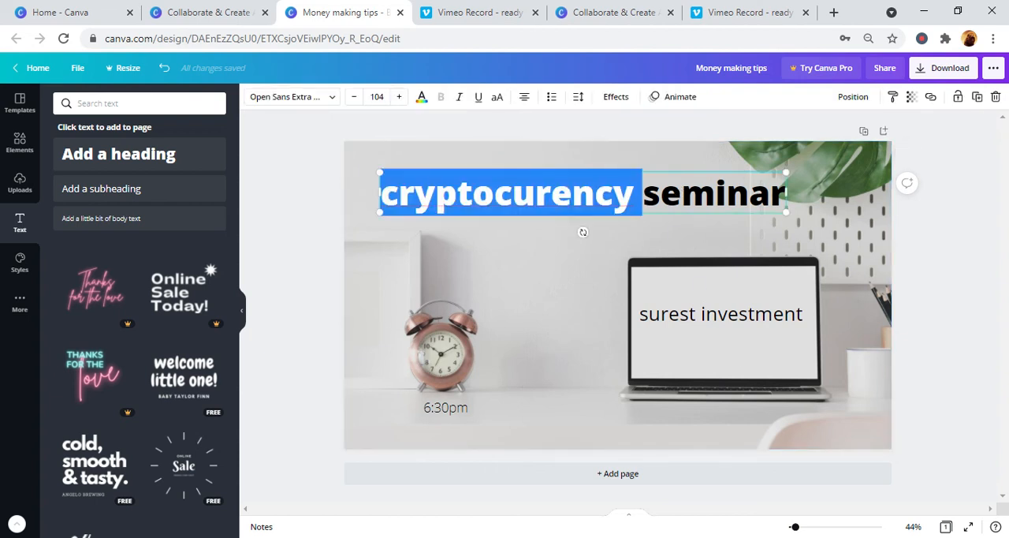
{"action": "double_click", "coordinate": [682, 193]}
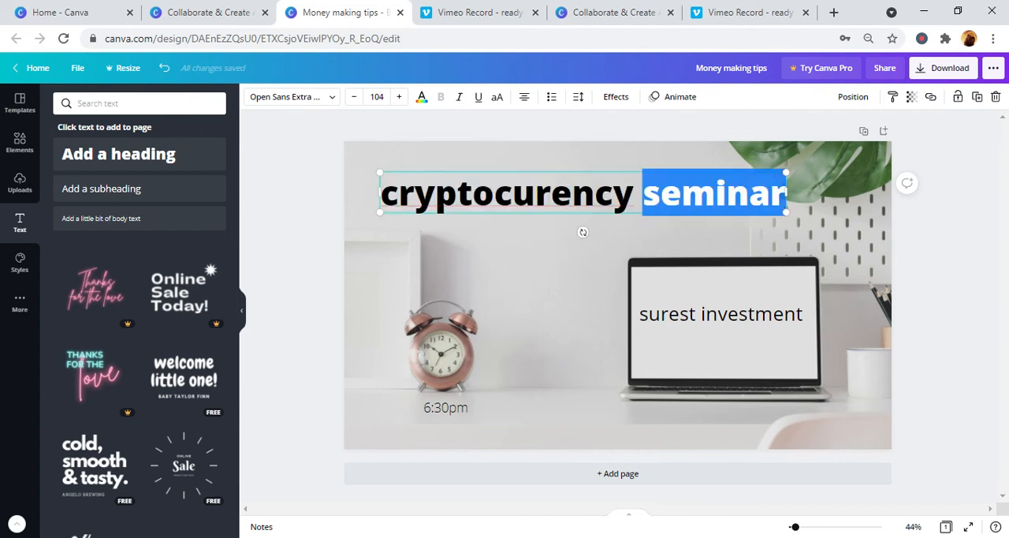
{"action": "left_click", "coordinate": [594, 194]}
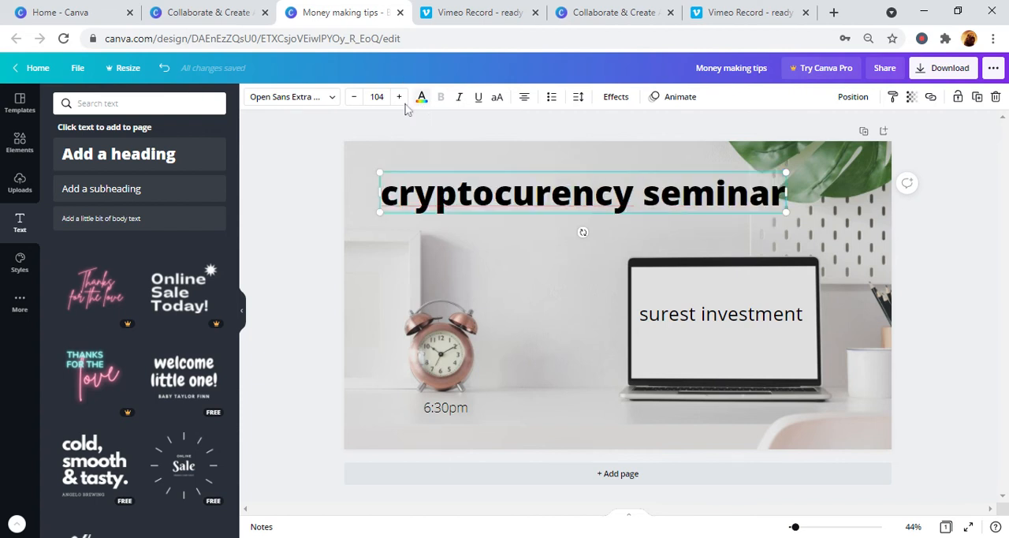
{"action": "left_click", "coordinate": [330, 103]}
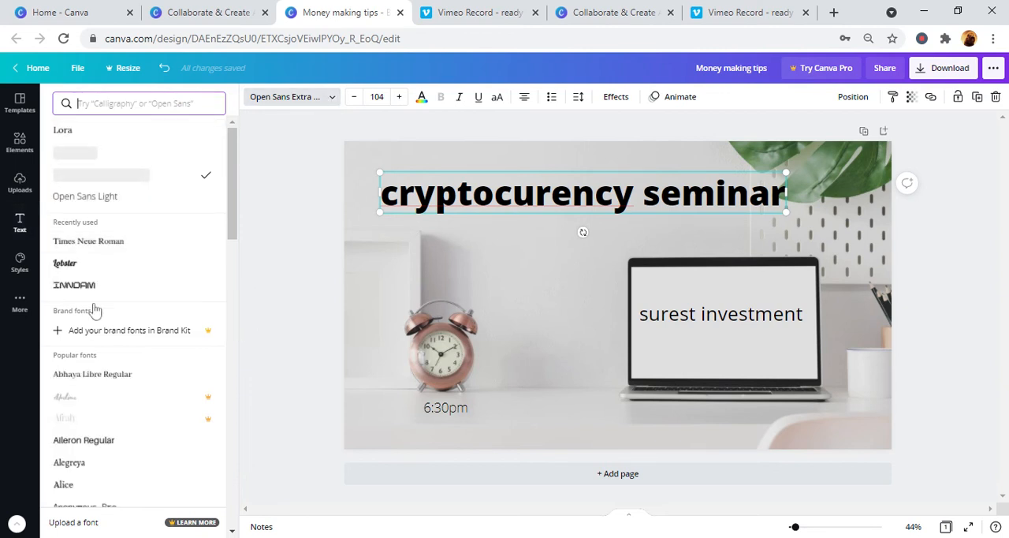
{"action": "left_click", "coordinate": [95, 272]}
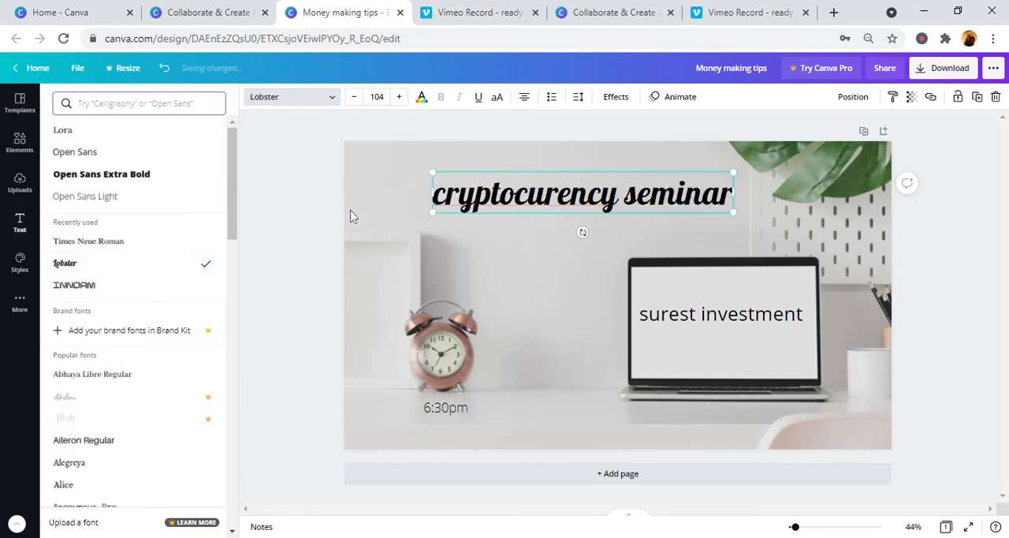
{"action": "left_click", "coordinate": [377, 172]}
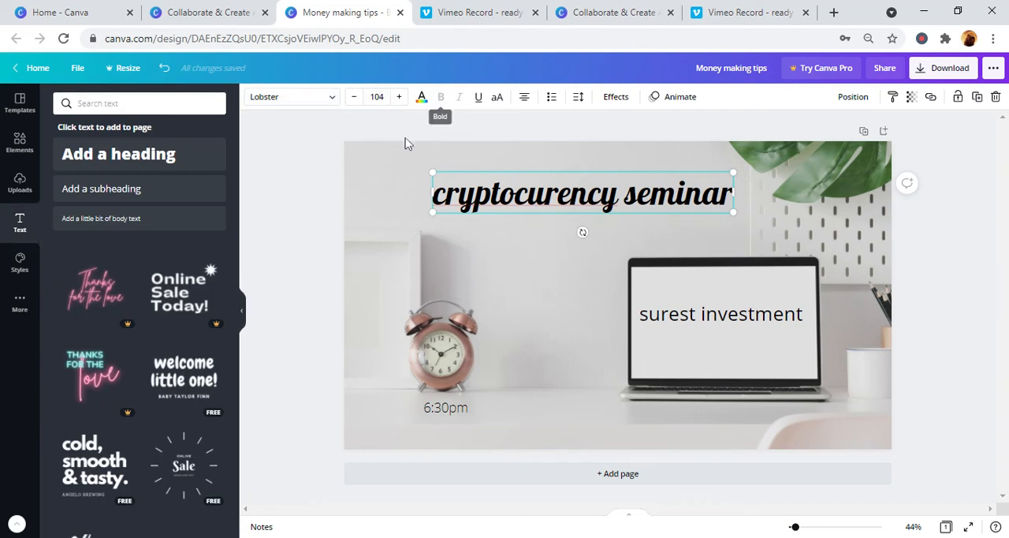
- Reduce the heading's font size to 91
{"action": "left_click", "coordinate": [353, 103]}
{"action": "left_click", "coordinate": [353, 102]}
{"action": "left_click", "coordinate": [353, 102]}
{"action": "left_click", "coordinate": [353, 103]}
{"action": "left_click", "coordinate": [353, 102]}
{"action": "left_click", "coordinate": [353, 103]}
{"action": "left_click", "coordinate": [354, 102]}
{"action": "left_click", "coordinate": [353, 103]}
{"action": "left_click", "coordinate": [354, 103]}
{"action": "left_click", "coordinate": [353, 102]}
{"action": "left_click", "coordinate": [353, 102]}
{"action": "left_click", "coordinate": [353, 102]}
{"action": "left_click", "coordinate": [353, 102]}
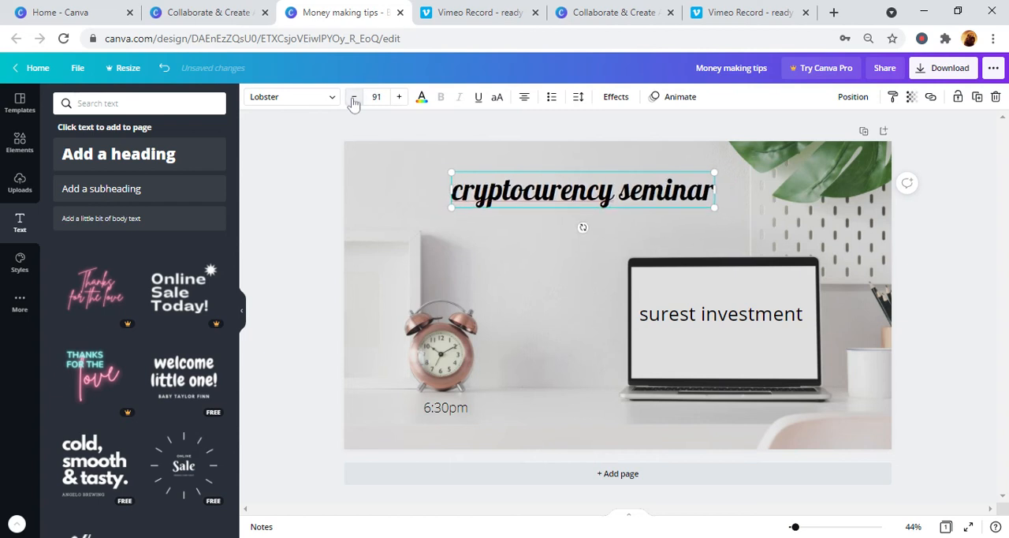
- Try light grey, mid grey and green photo colors on the heading, and settle on the dark brown one
{"action": "left_click", "coordinate": [423, 100]}
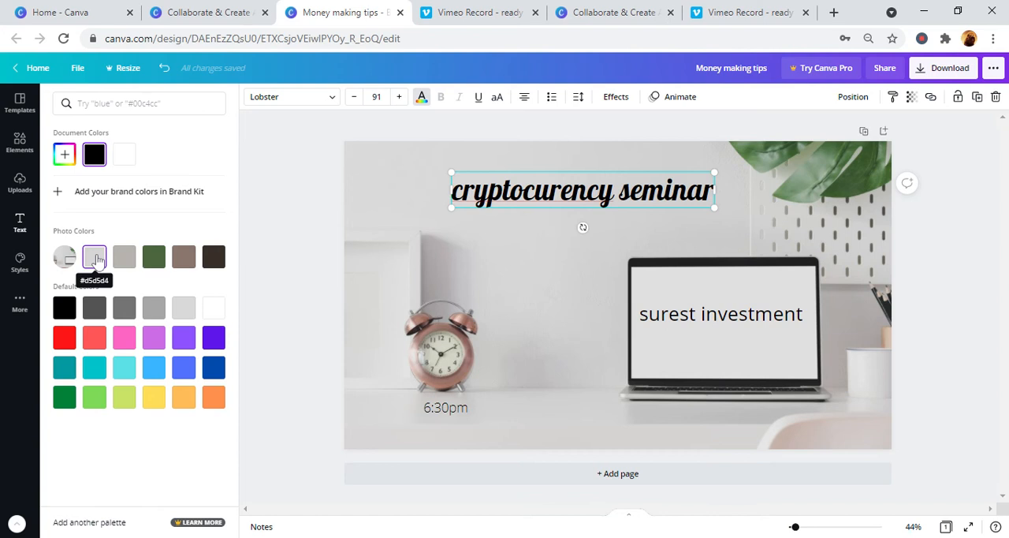
{"action": "left_click", "coordinate": [96, 260]}
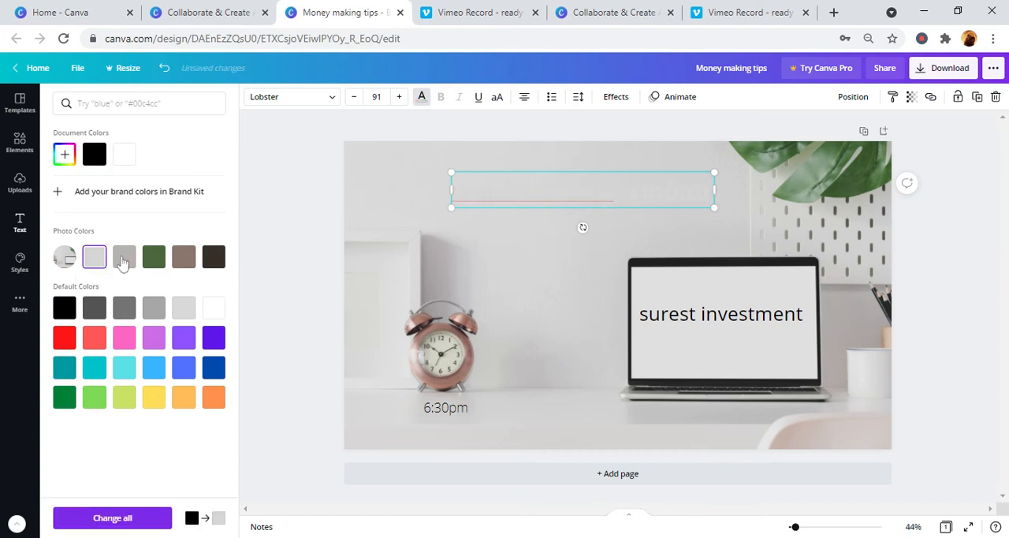
{"action": "left_click", "coordinate": [124, 260]}
{"action": "left_click", "coordinate": [153, 258]}
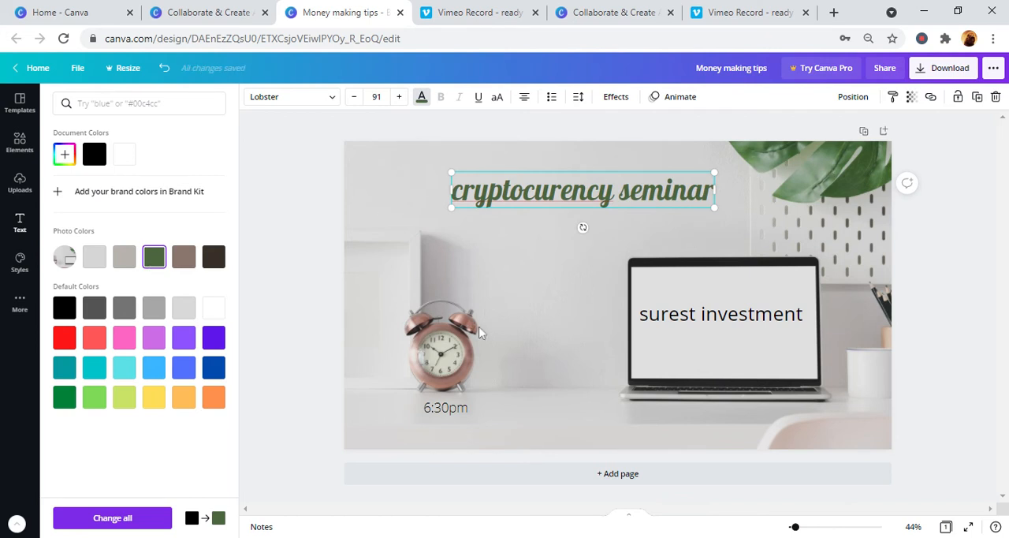
{"action": "left_click", "coordinate": [212, 260]}
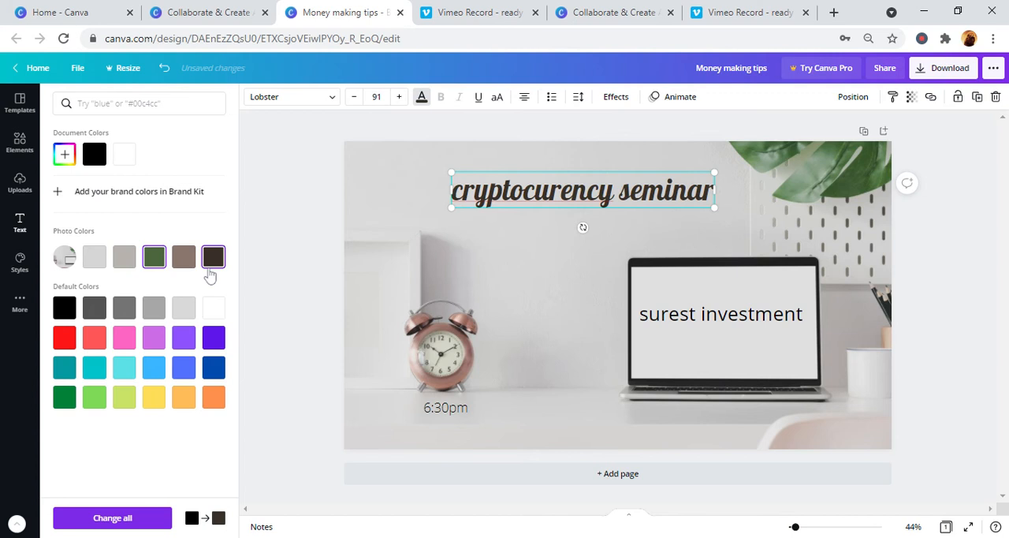
{"action": "left_click", "coordinate": [510, 257]}
{"action": "left_click", "coordinate": [510, 257]}
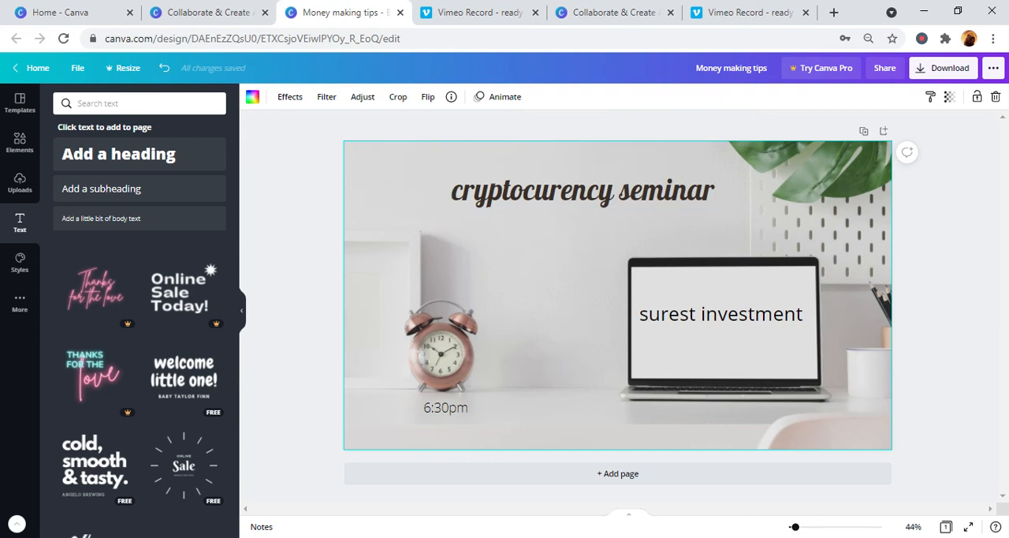
{"action": "left_click", "coordinate": [729, 326]}
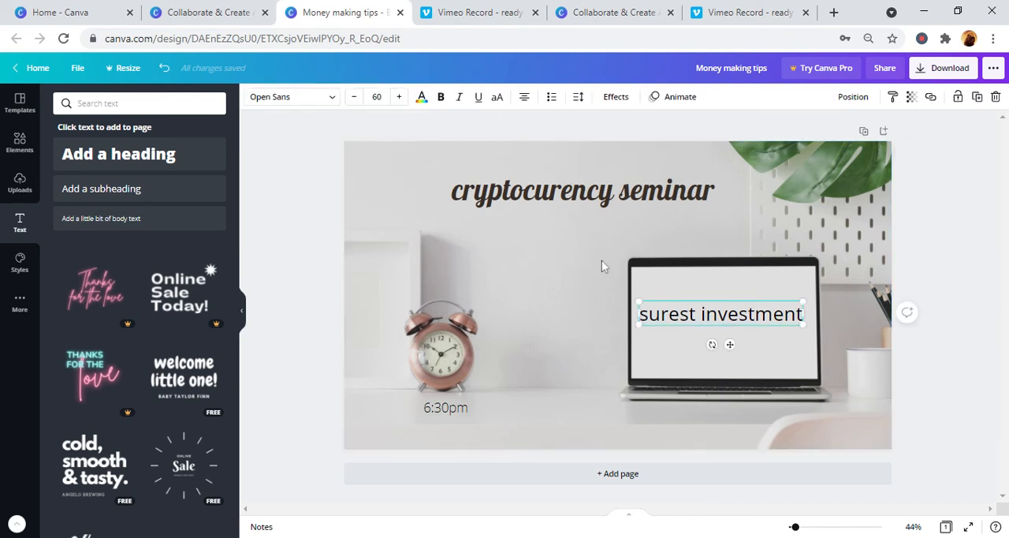
{"action": "left_click", "coordinate": [455, 410]}
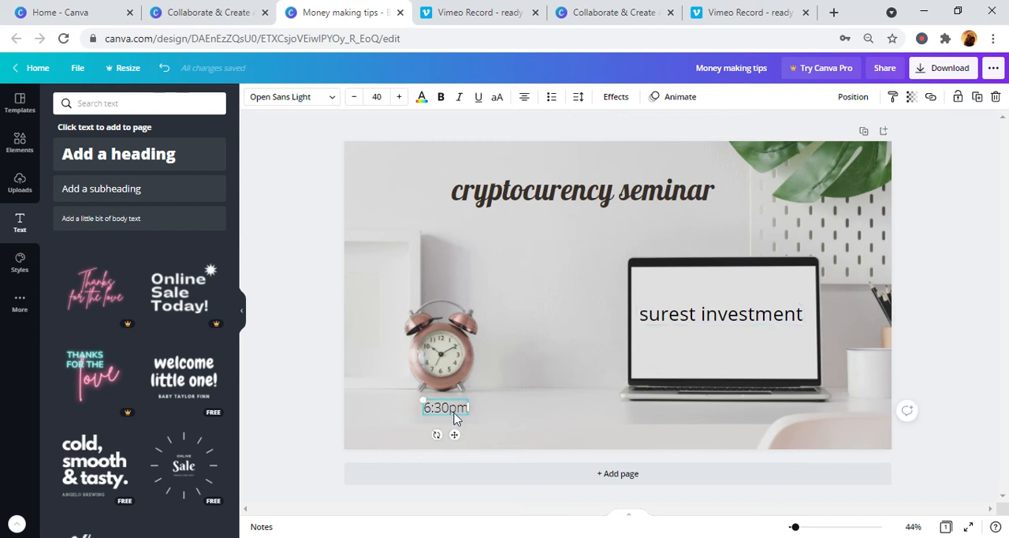
{"action": "left_click", "coordinate": [522, 415]}
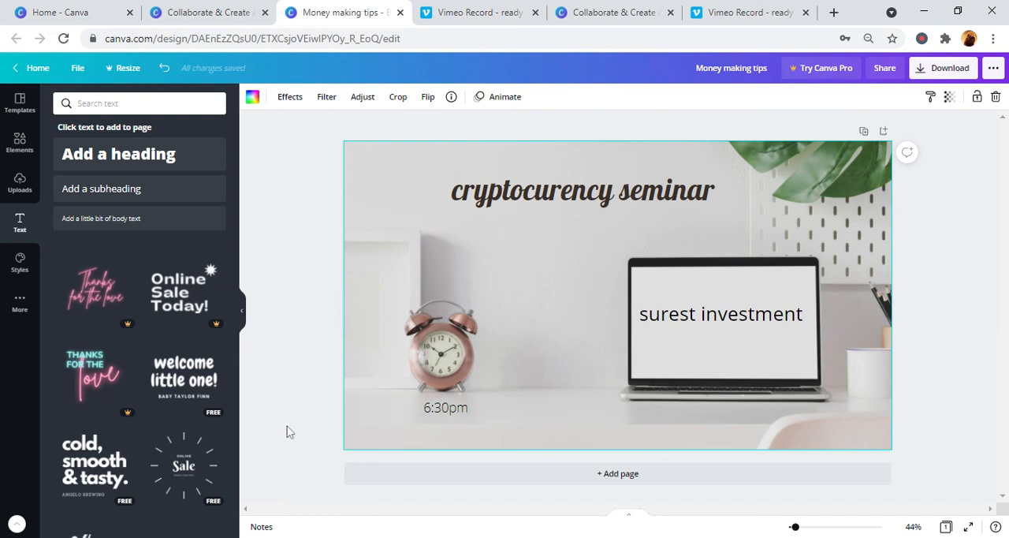
{"action": "left_click", "coordinate": [20, 307]}
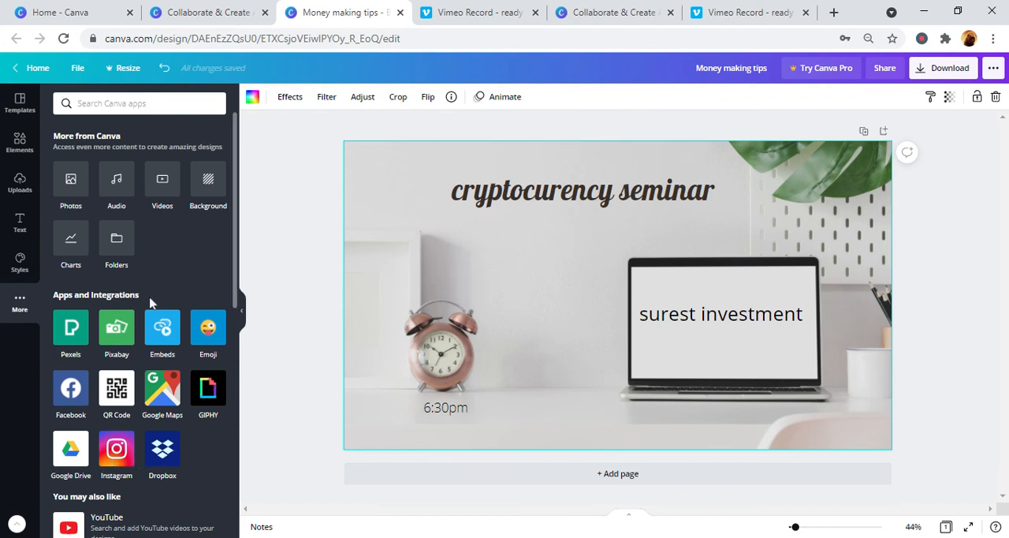
{"action": "left_click", "coordinate": [7, 268]}
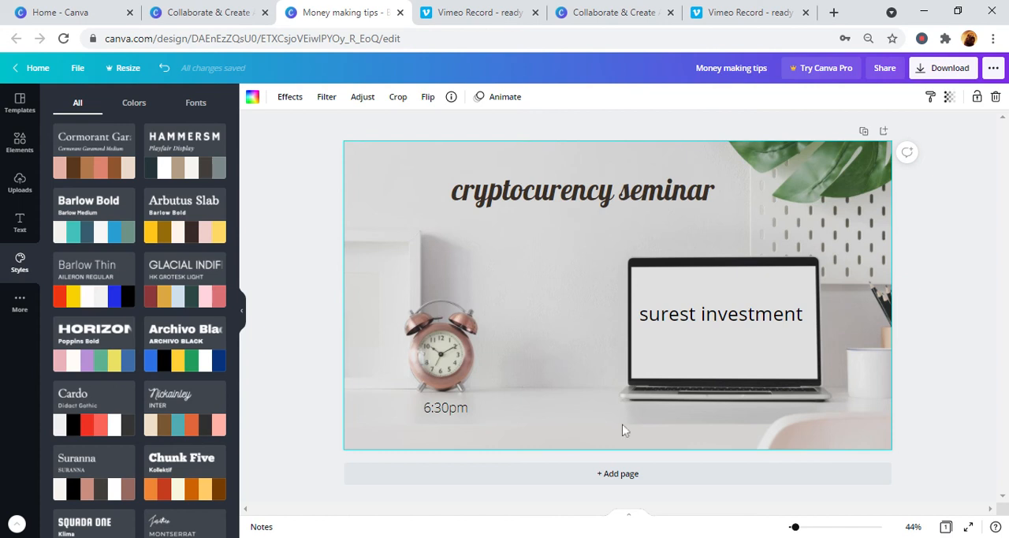
- Add a line of body text and place it near the banner's lower edge, below the laptop
{"action": "left_click", "coordinate": [20, 219]}
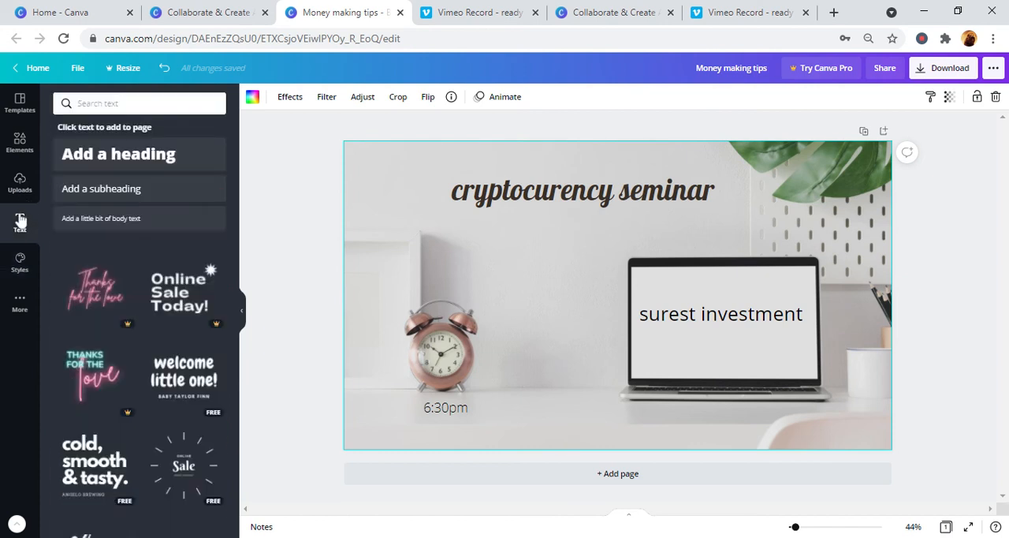
{"action": "left_click", "coordinate": [134, 218]}
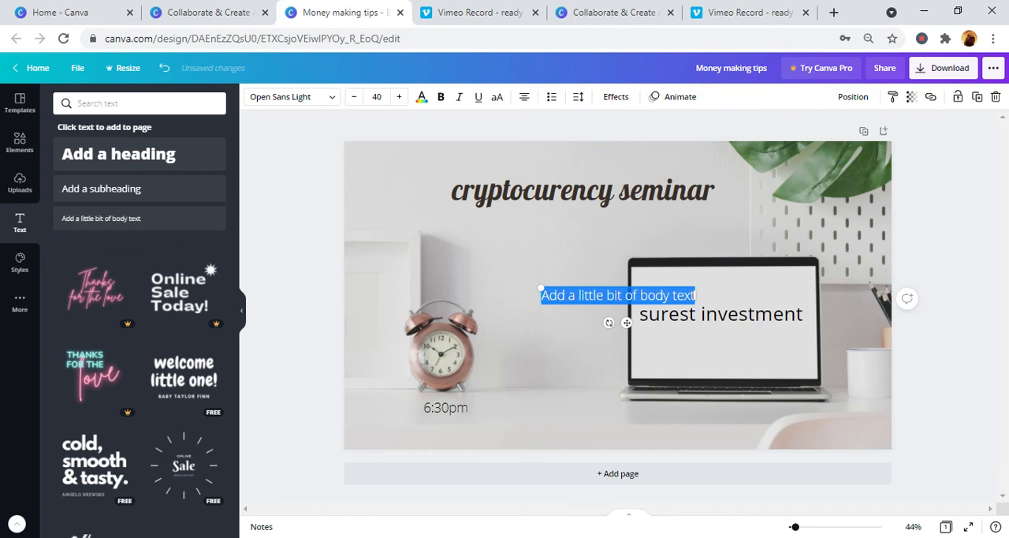
{"action": "left_click_drag", "start_coordinate": [694, 294], "coordinate": [576, 296]}
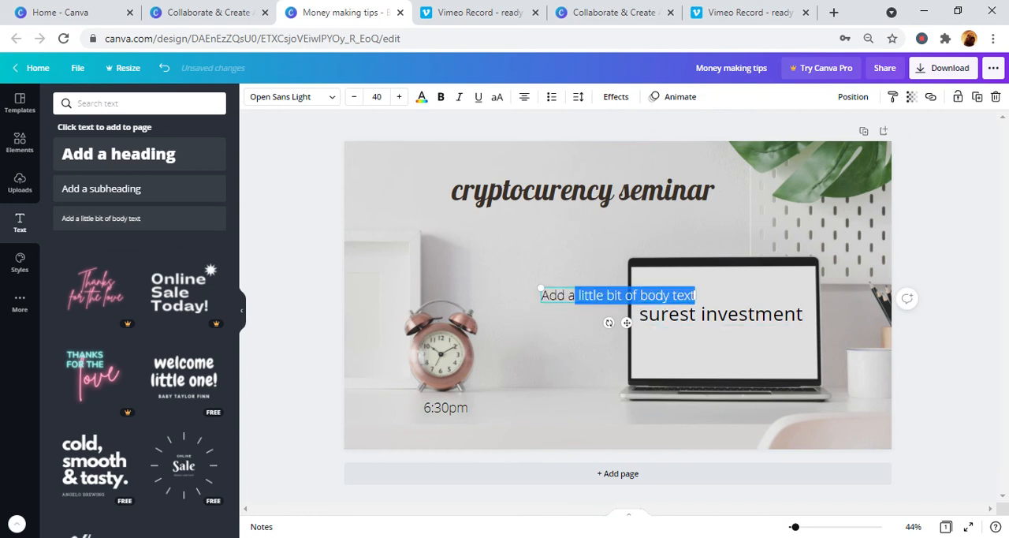
{"action": "left_click_drag", "start_coordinate": [636, 305], "coordinate": [777, 446]}
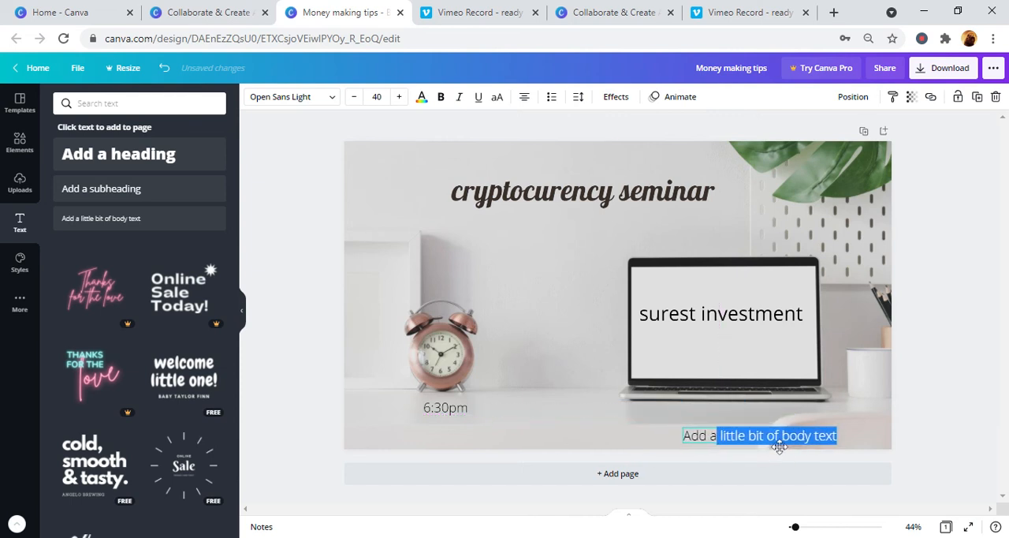
{"action": "left_click", "coordinate": [781, 446]}
{"action": "double_click", "coordinate": [781, 448]}
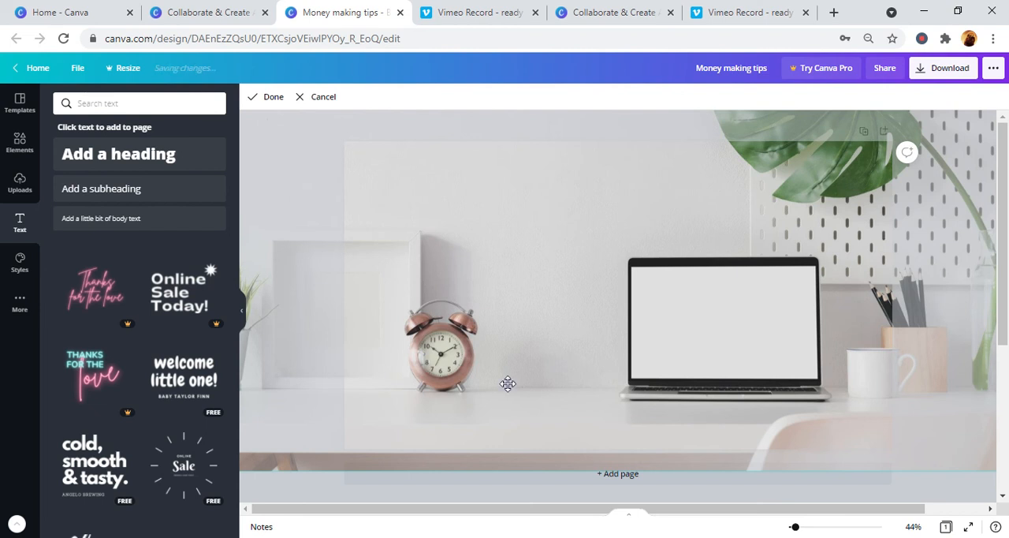
{"action": "double_click", "coordinate": [517, 270]}
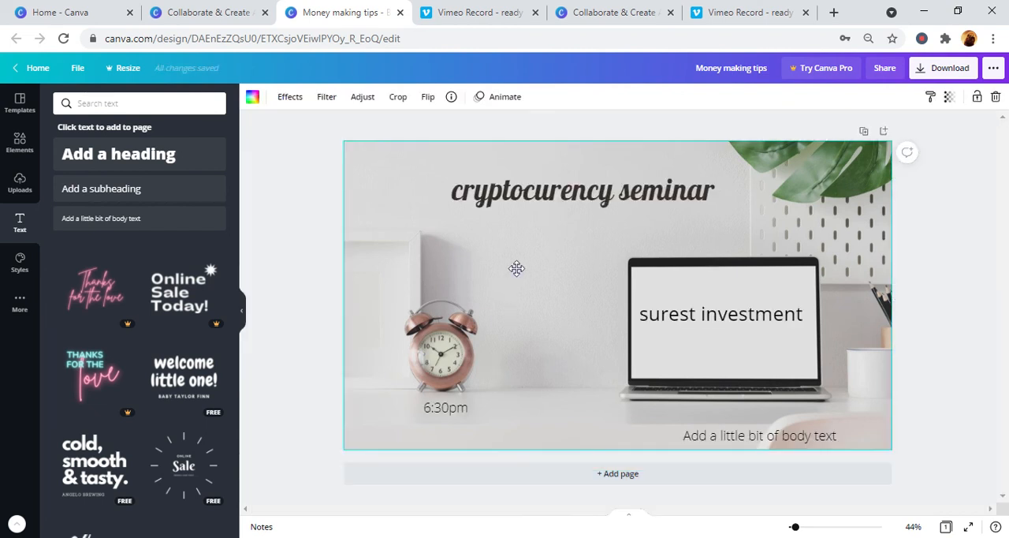
- Replace the body text's placeholder wording with "whatsapp:" followed by the contact phone number
{"action": "left_click", "coordinate": [716, 441]}
{"action": "double_click", "coordinate": [731, 440]}
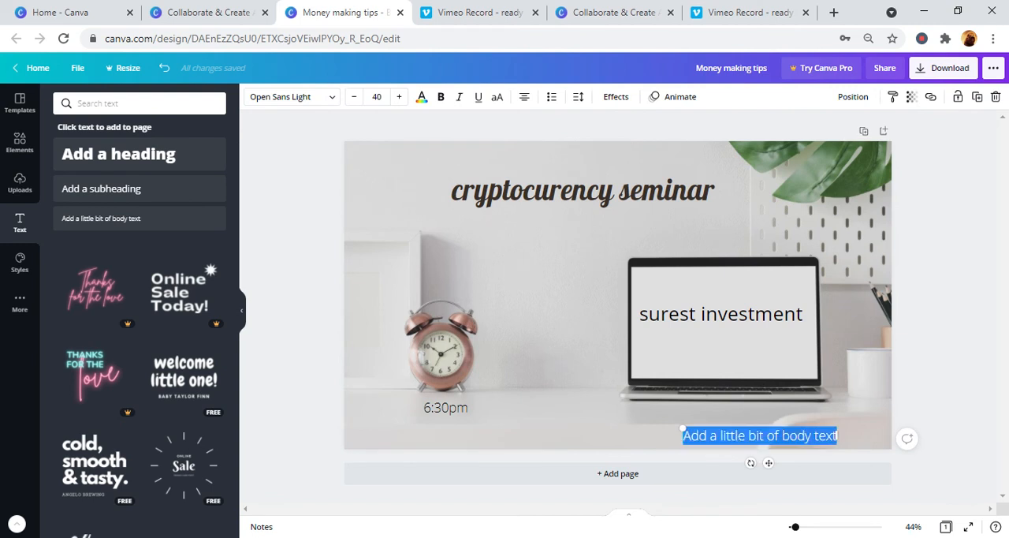
{"action": "key", "text": "BackSpace"}
{"action": "type", "text": "cor"}
{"action": "key", "text": "BackSpace"}
{"action": "key", "text": "BackSpace"}
{"action": "key", "text": "BackSpace"}
{"action": "type", "text": "whatsapp"}
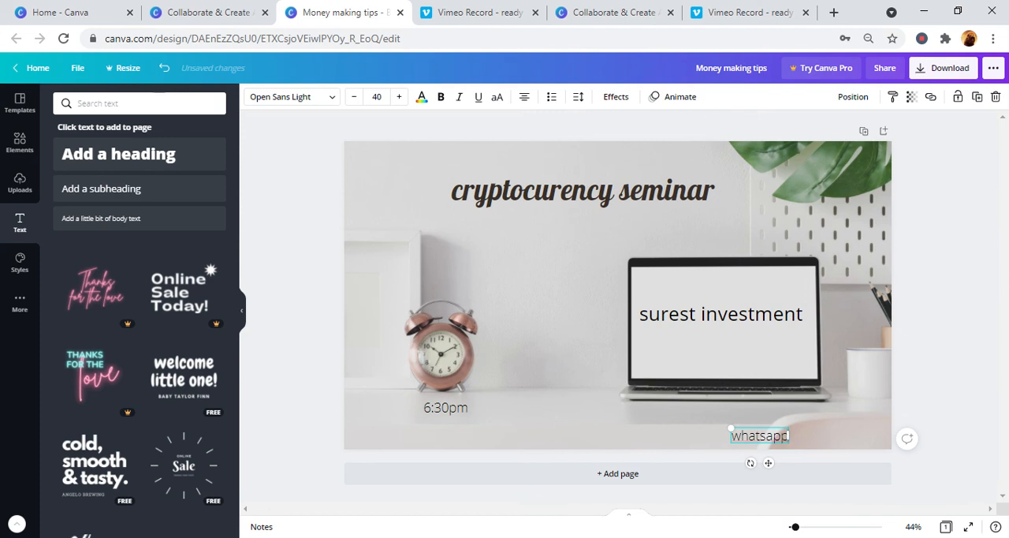
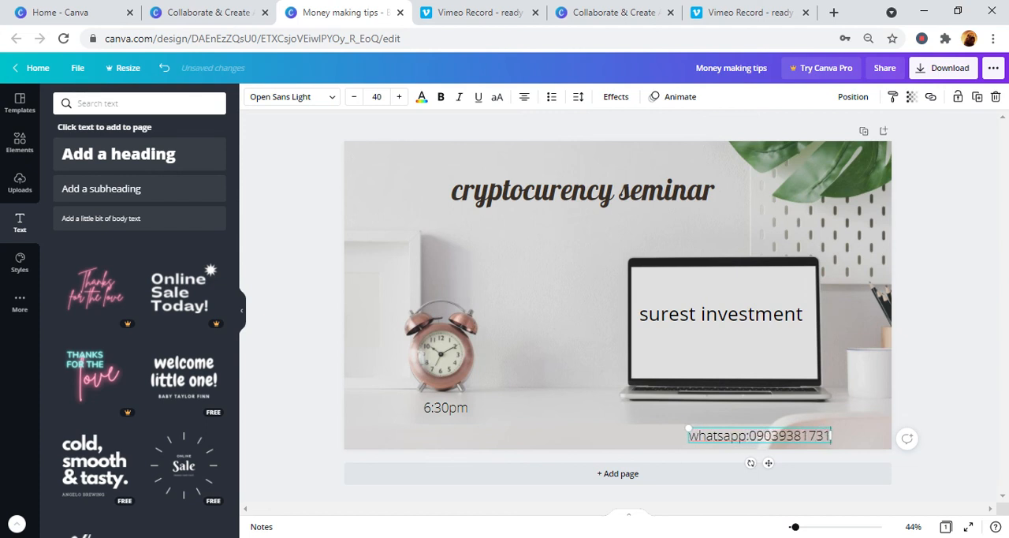
{"action": "left_click", "coordinate": [640, 426]}
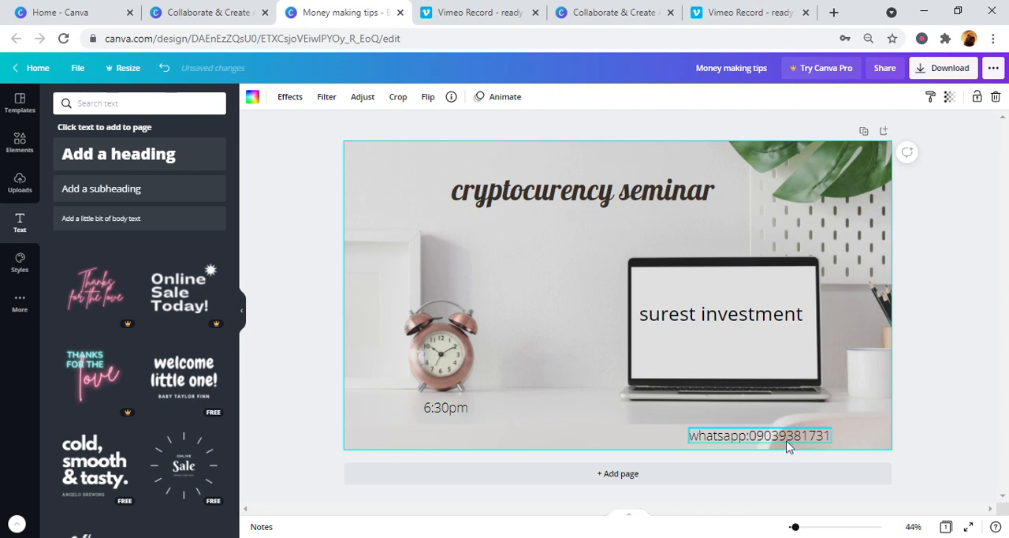
- Recolor the whatsapp contact line with the greyish-brown photo color, after trying the green one
{"action": "left_click", "coordinate": [762, 441]}
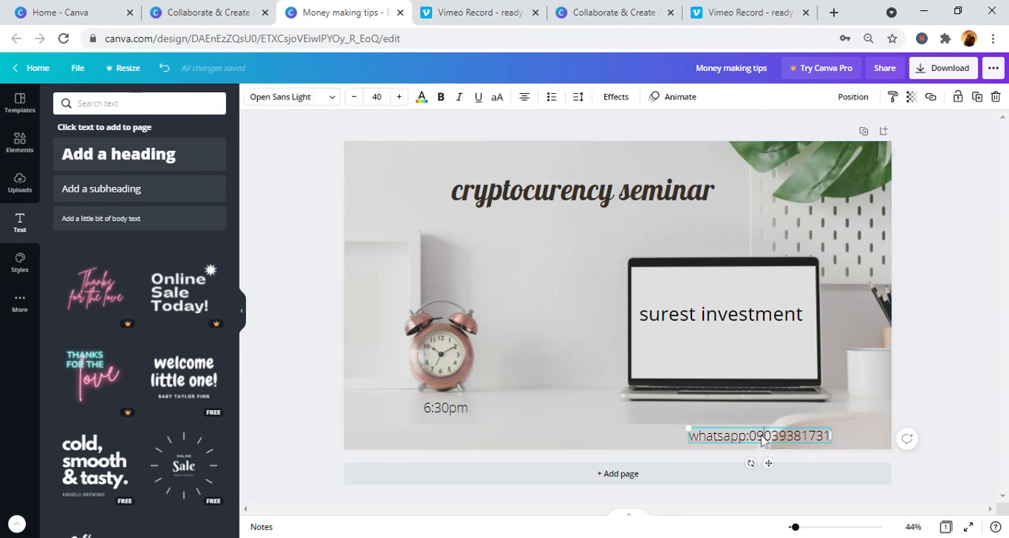
{"action": "left_click", "coordinate": [422, 98]}
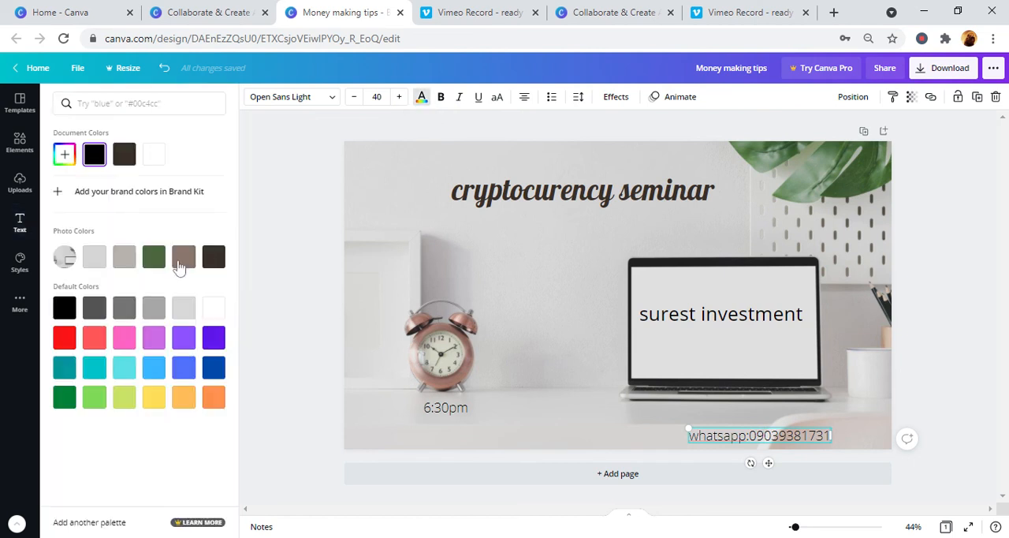
{"action": "left_click", "coordinate": [155, 260]}
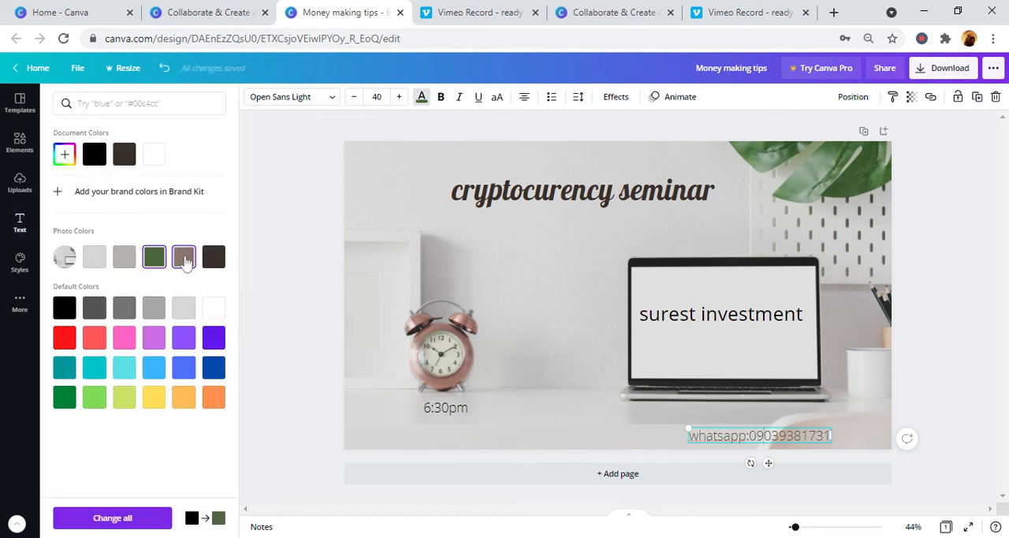
{"action": "left_click", "coordinate": [185, 262]}
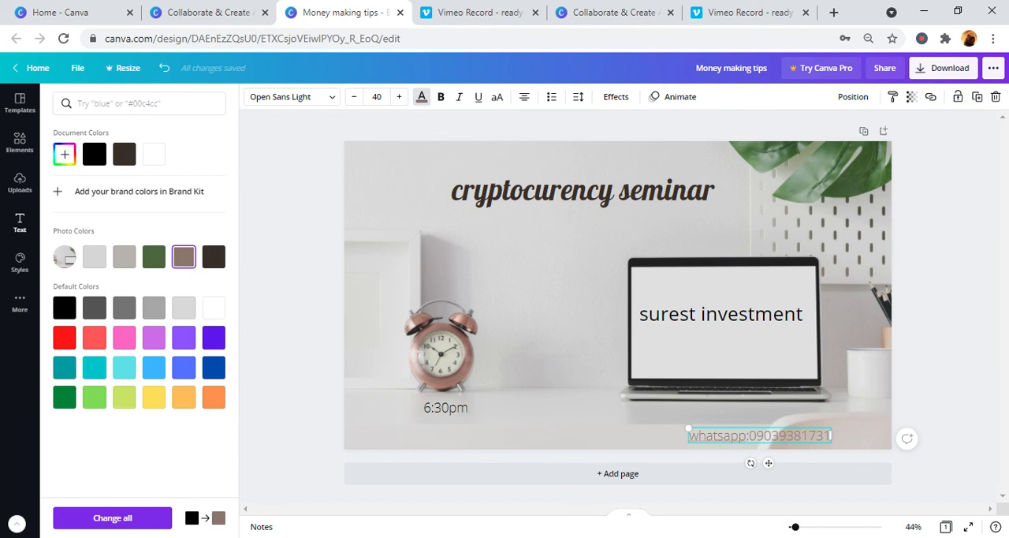
{"action": "left_click", "coordinate": [630, 421]}
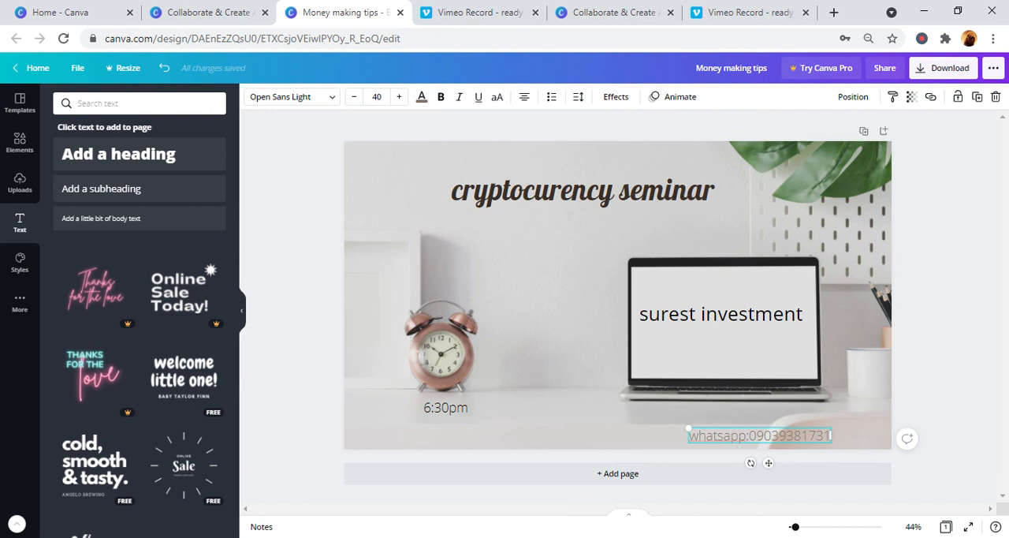
- Select the banner's background photo and open its image effects
{"action": "double_click", "coordinate": [372, 218]}
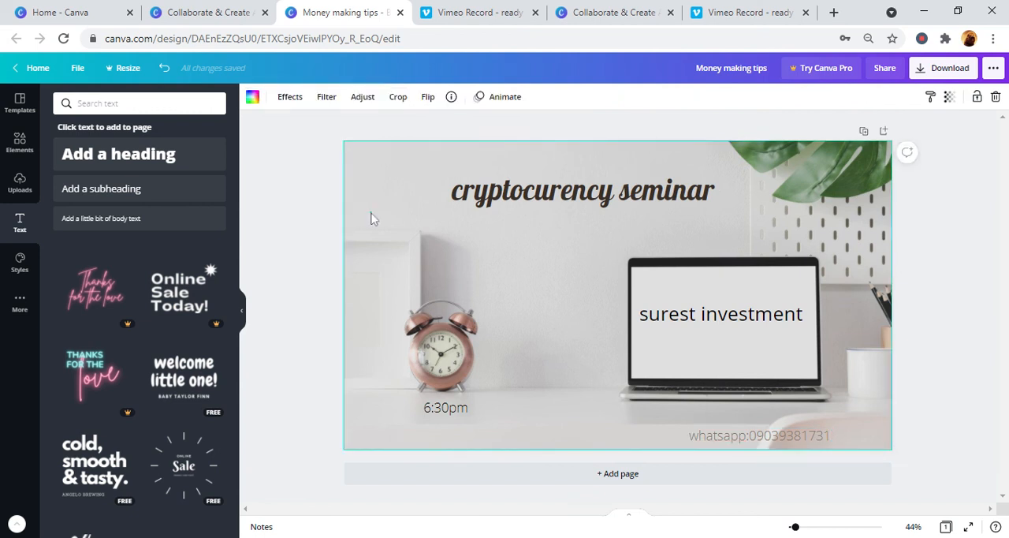
{"action": "double_click", "coordinate": [461, 224]}
{"action": "left_click", "coordinate": [290, 97]}
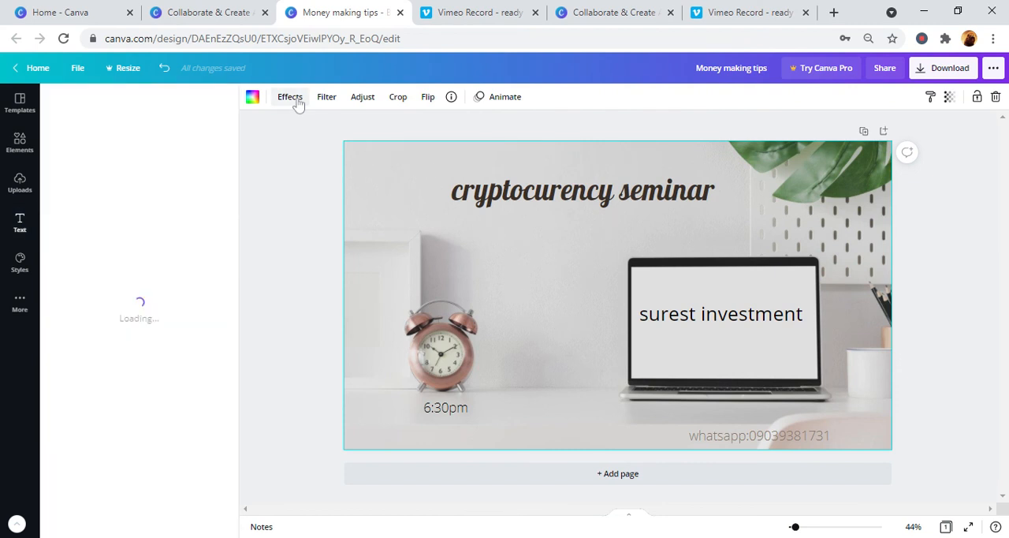
- Try light grey, mid grey, purple, dark blue, orange and red as the banner's background color
{"action": "left_click", "coordinate": [252, 97]}
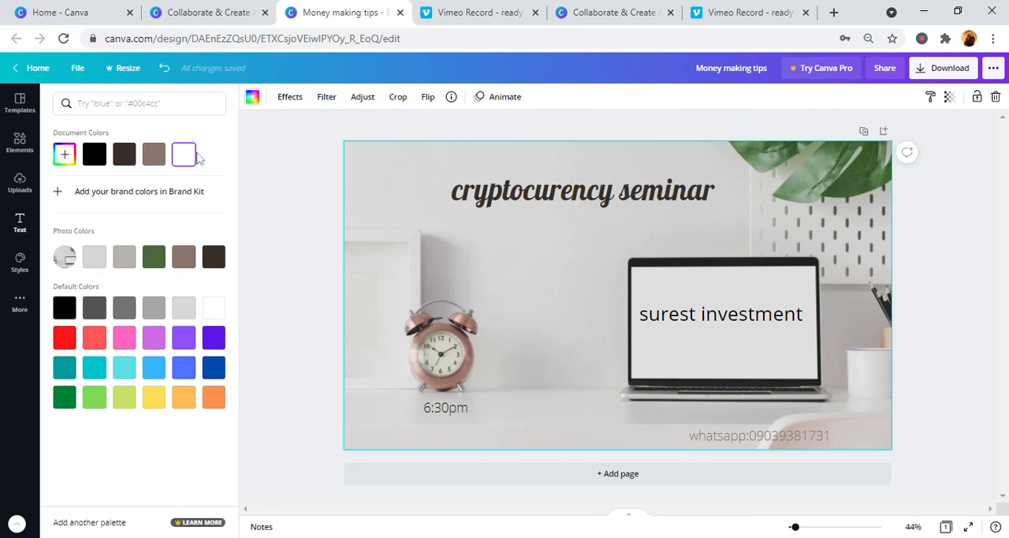
{"action": "left_click", "coordinate": [103, 260]}
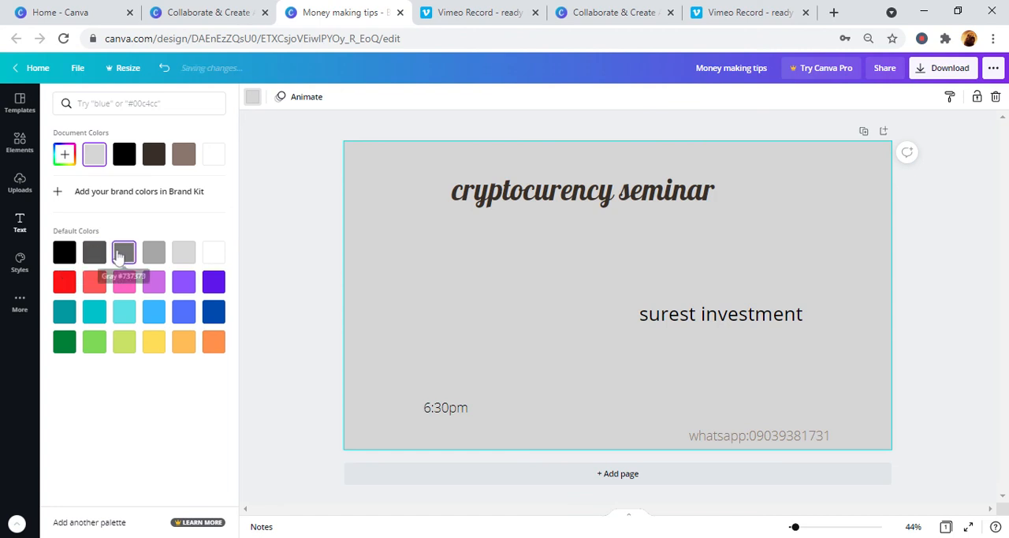
{"action": "left_click", "coordinate": [124, 253]}
{"action": "left_click", "coordinate": [211, 286]}
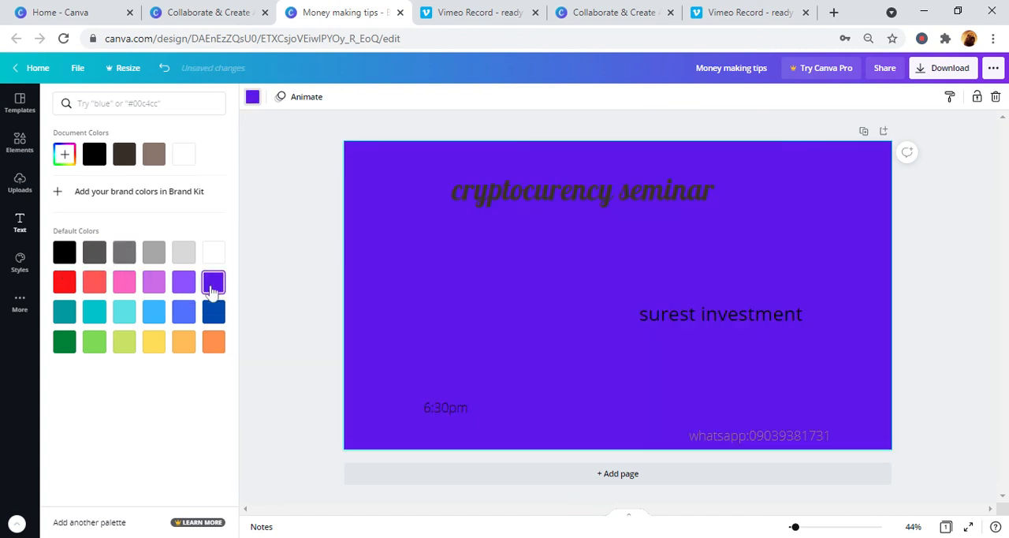
{"action": "left_click", "coordinate": [217, 322]}
{"action": "left_click", "coordinate": [215, 344]}
{"action": "left_click", "coordinate": [67, 281]}
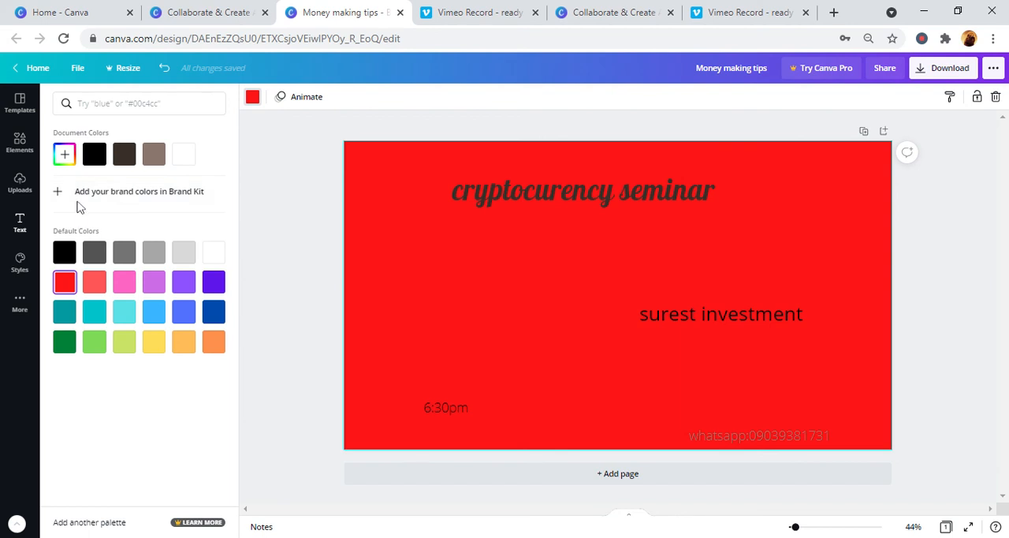
- Undo all the background color changes back to the desk photo with the laptop and alarm clock
{"action": "left_click", "coordinate": [164, 71]}
{"action": "left_click", "coordinate": [165, 71]}
{"action": "left_click", "coordinate": [164, 71]}
{"action": "left_click", "coordinate": [164, 71]}
{"action": "left_click", "coordinate": [165, 71]}
{"action": "left_click", "coordinate": [165, 71]}
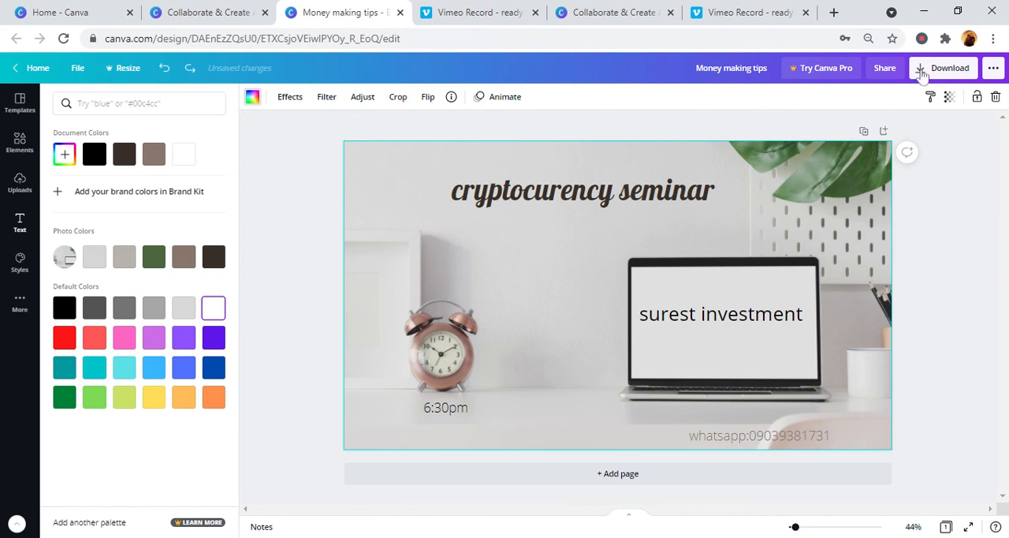
- Open the download options for the finished seminar banner
{"action": "left_click", "coordinate": [960, 76]}
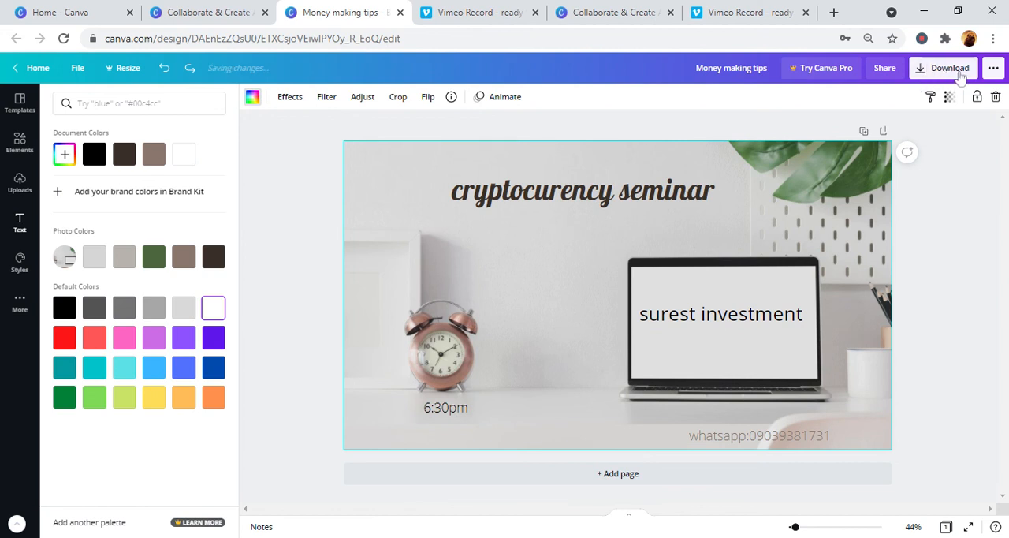